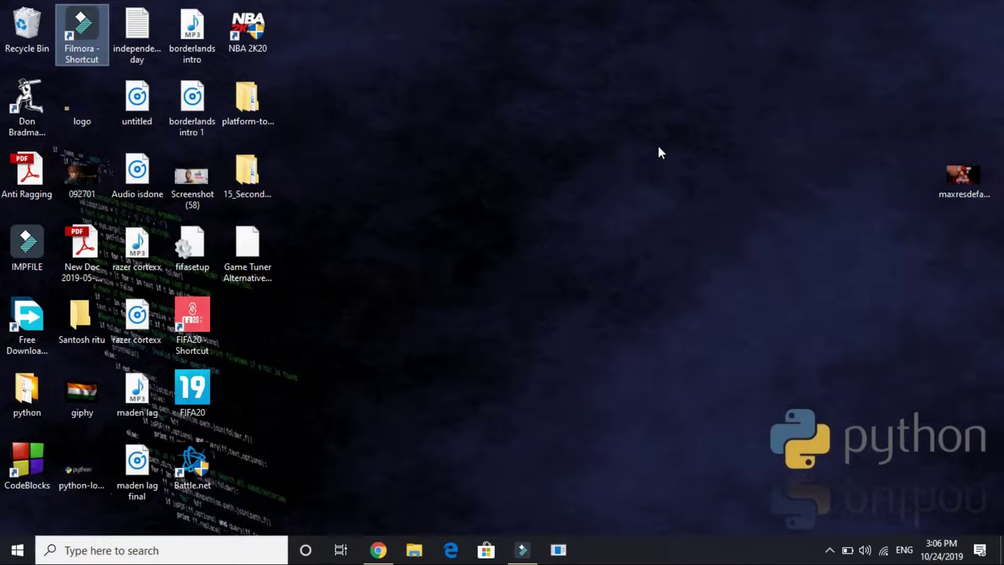
Scroll through the clean boot video in the browser, then return to the desktop
click(378, 550)
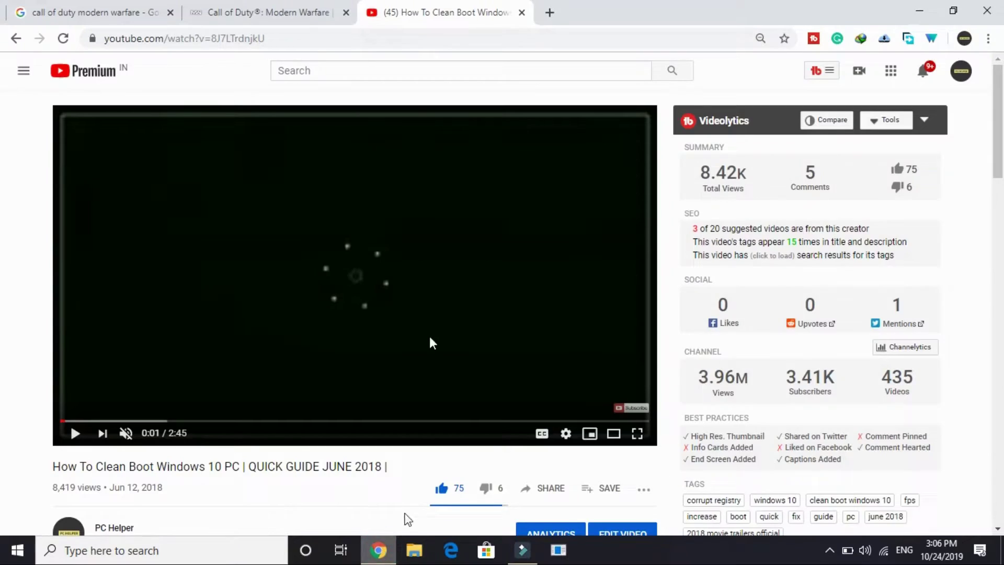
scroll(295, 228, down, 2)
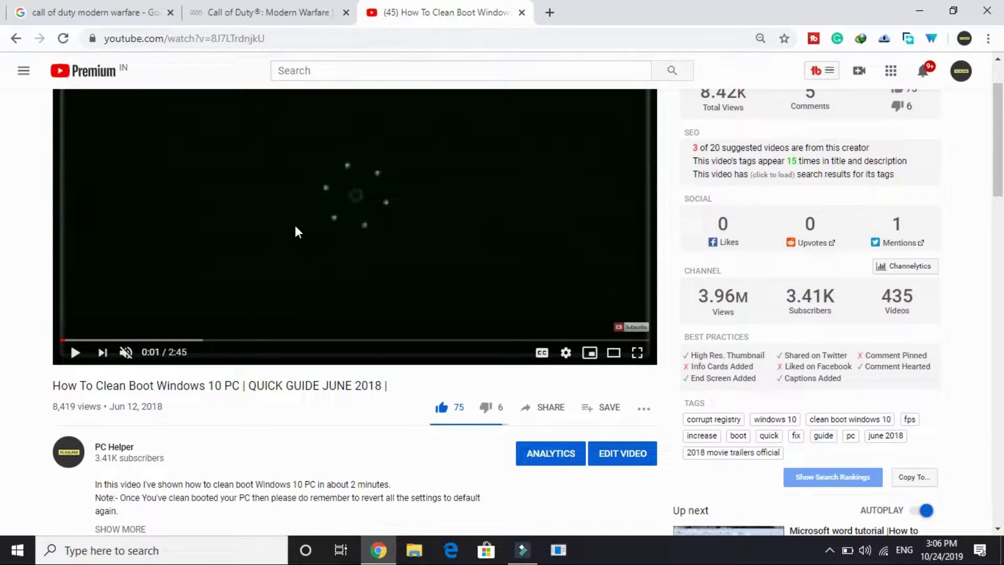
scroll(295, 393, up, 1)
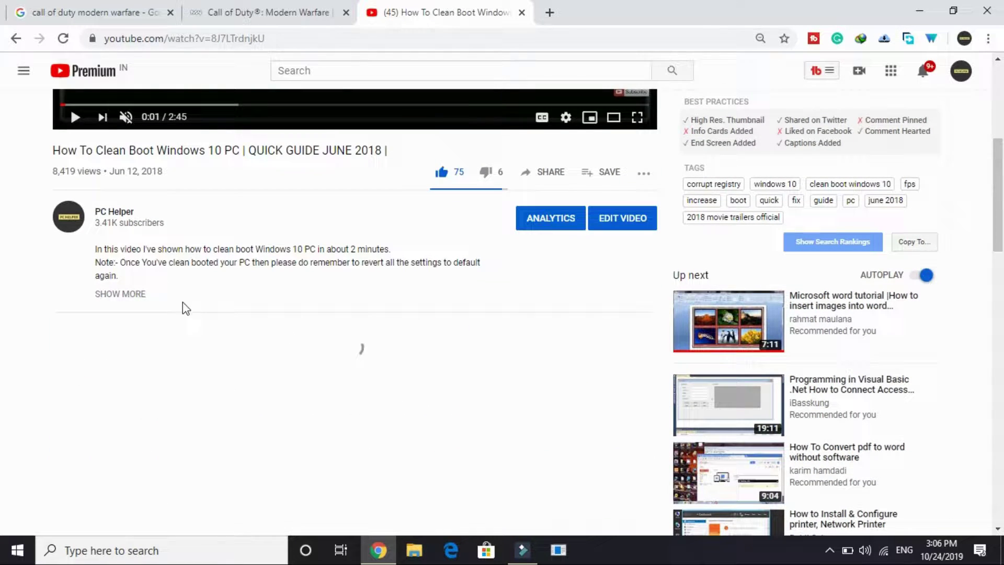
scroll(318, 307, up, 5)
scroll(319, 308, down, 3)
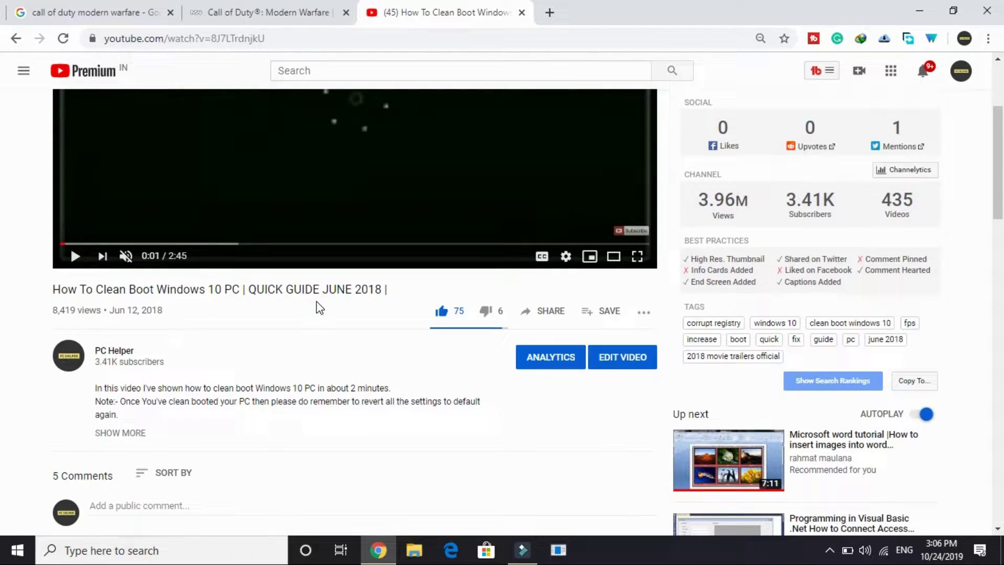
scroll(318, 307, up, 3)
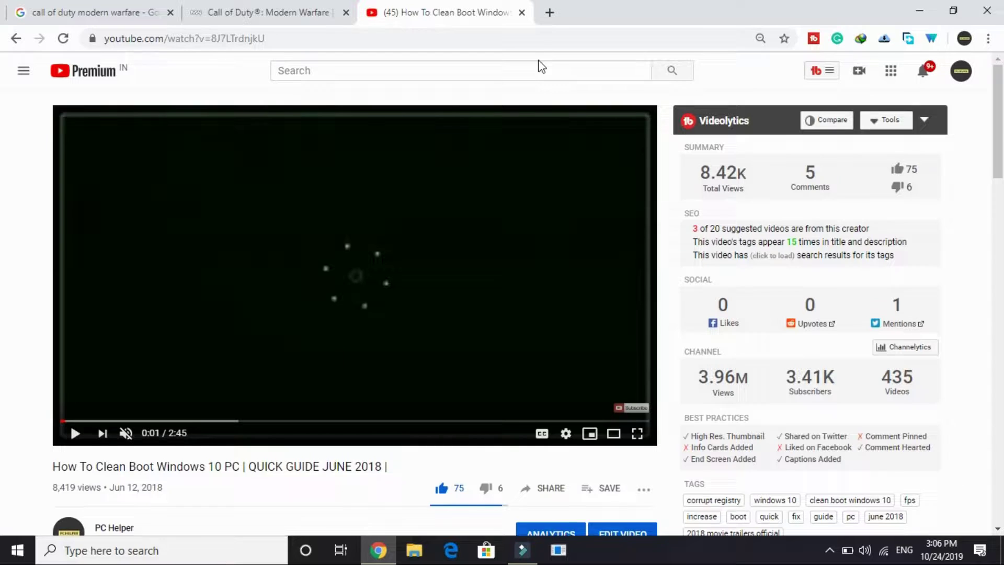
key(super+d)
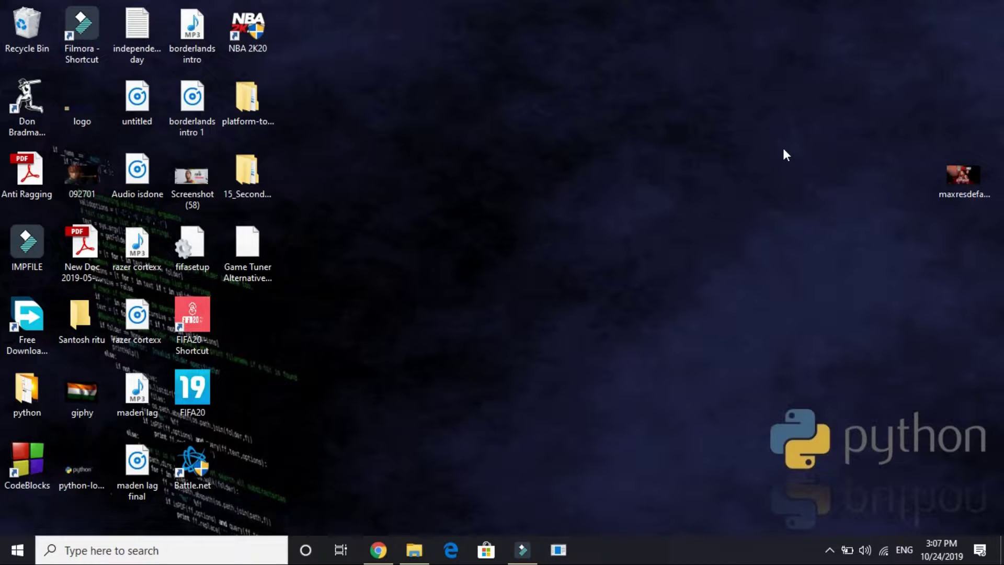
Search 'defender' and open Virus & threat protection in Windows Security
click(191, 552)
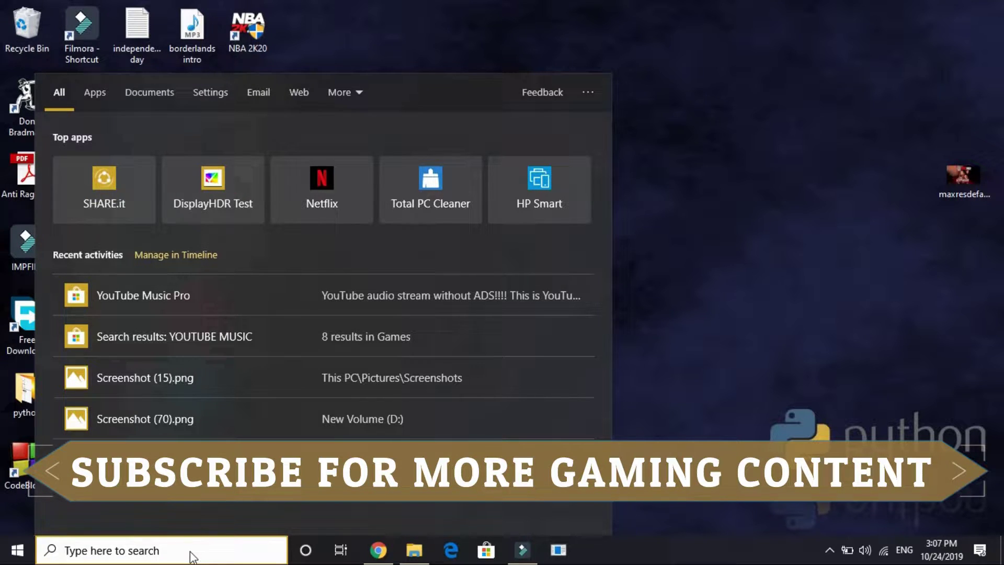
text(defender)
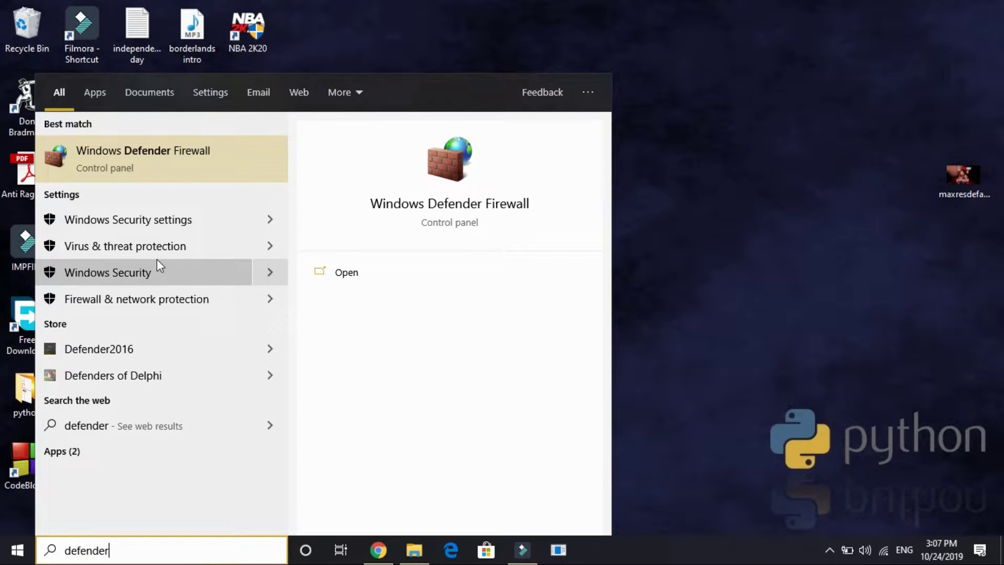
click(152, 252)
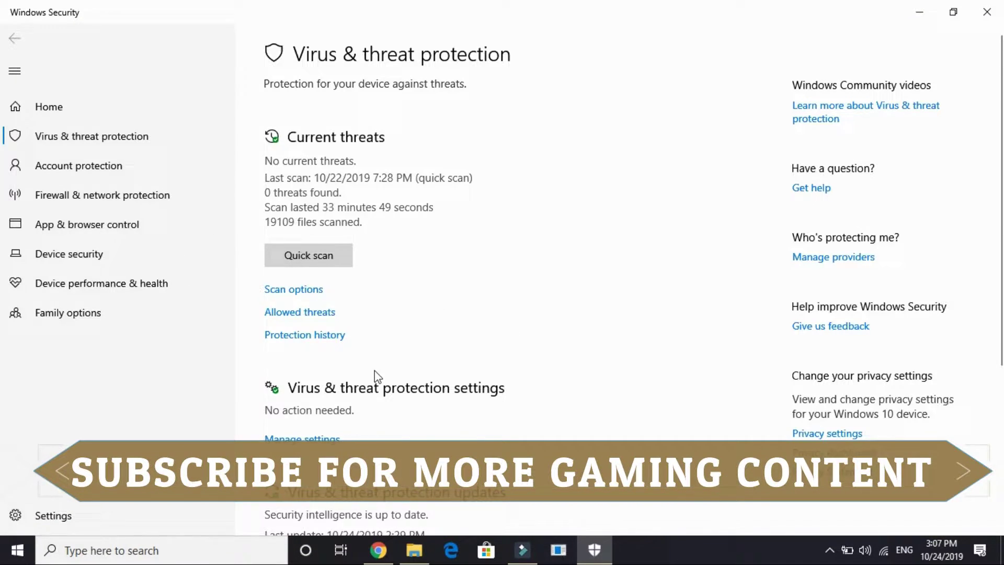
Under Virus & threat protection settings, switch Real-time protection to Off
scroll(438, 314, down, 2)
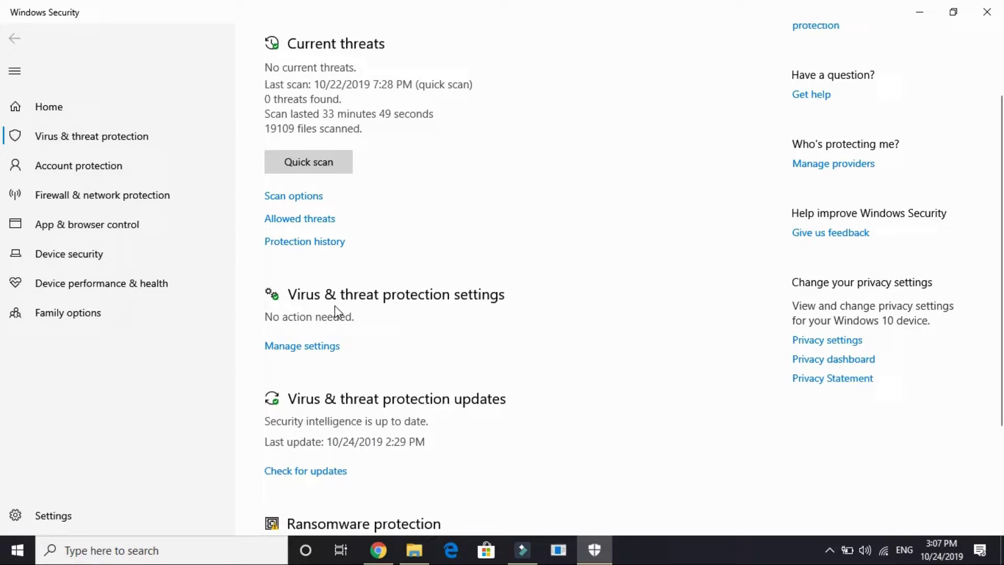
click(337, 347)
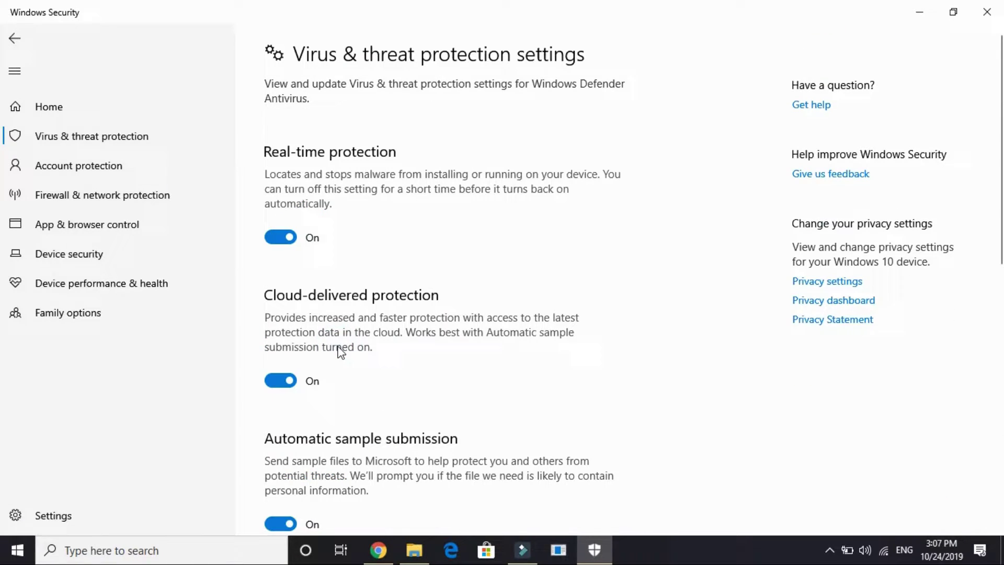
click(291, 241)
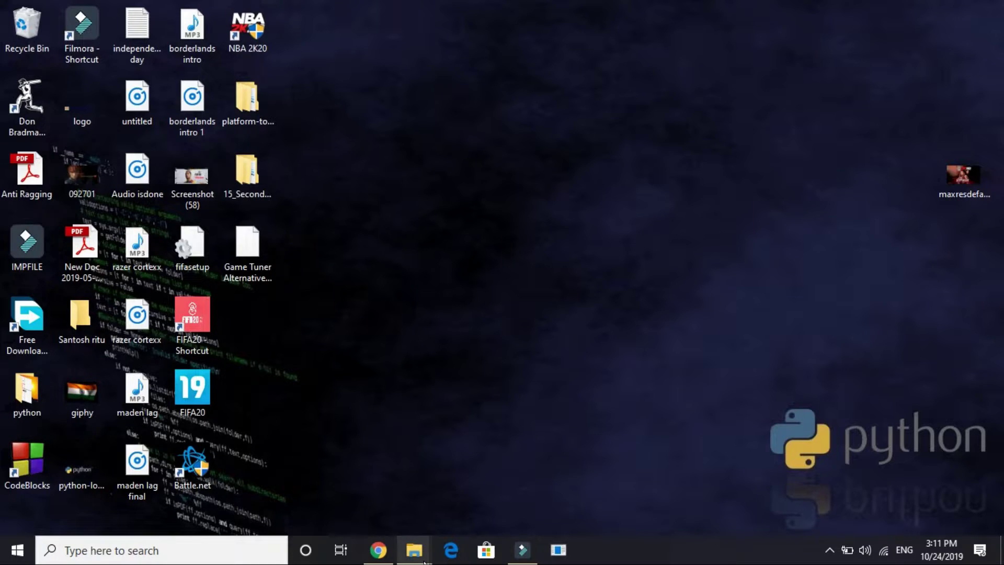
Rename the Vampyr 1 folder on New Volume (D:) to 'Vampyr 25' and open it
mouse_move(416, 549)
click(486, 500)
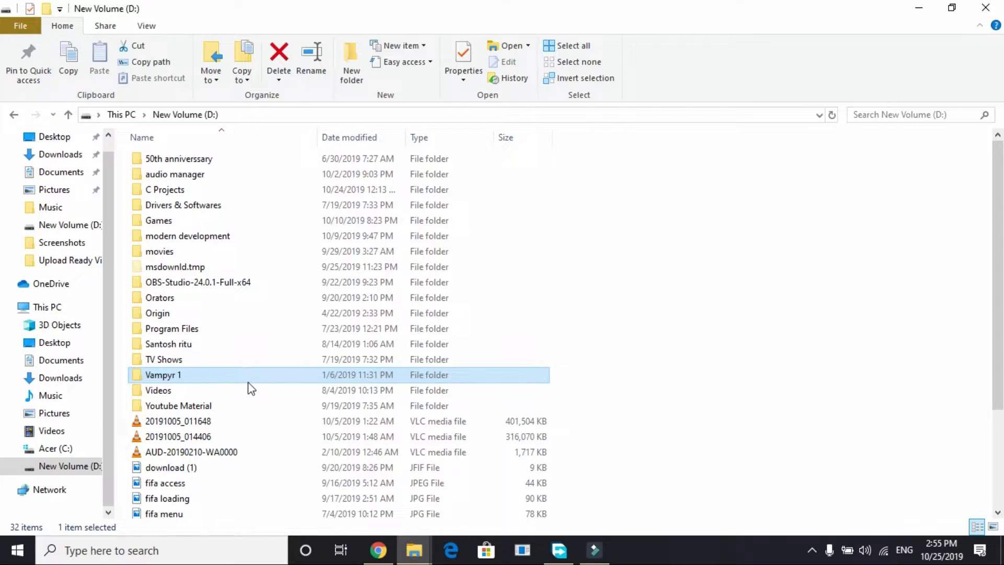
right_click(190, 381)
click(270, 343)
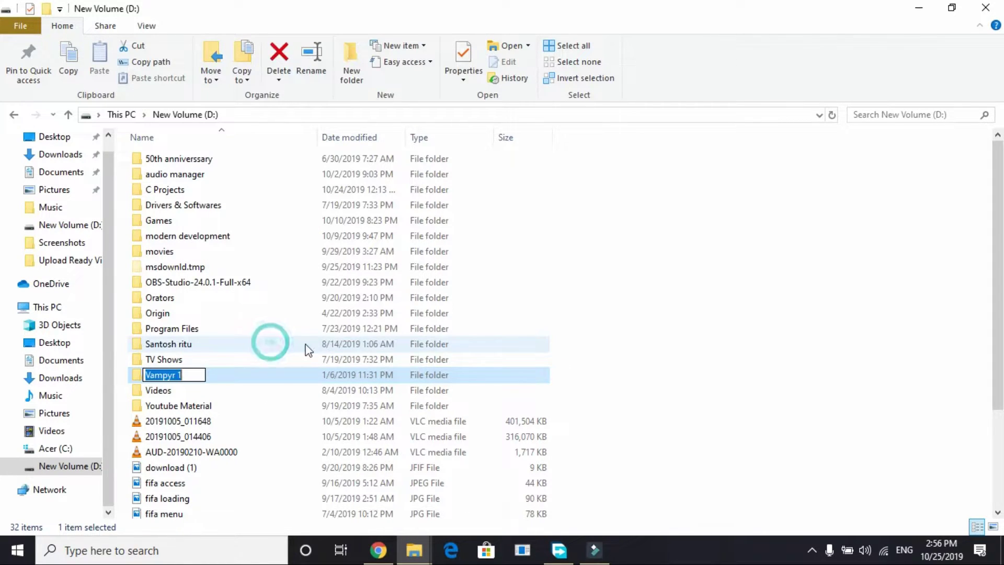
click(194, 379)
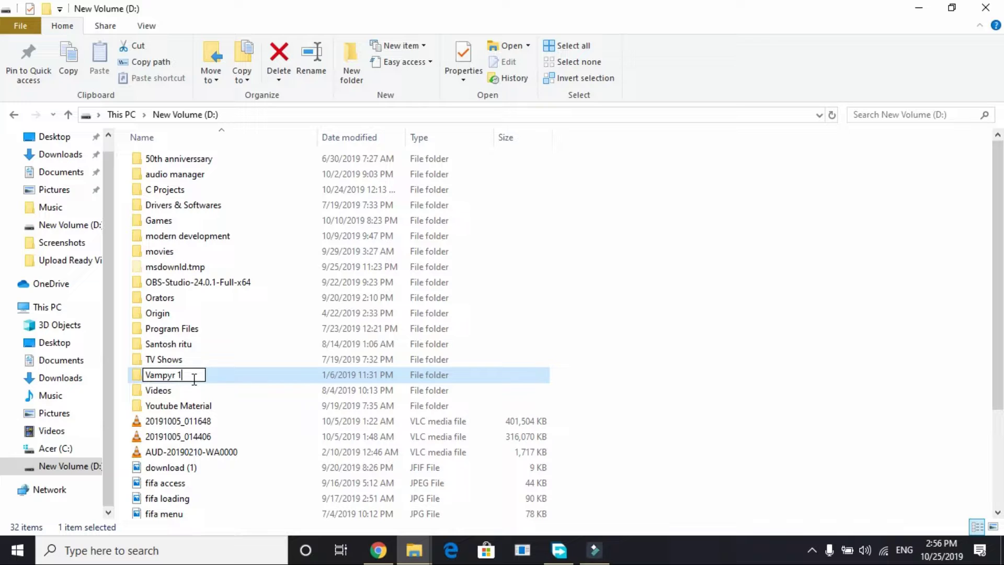
key(BackSpace)
text(25)
key(Return)
click(263, 348)
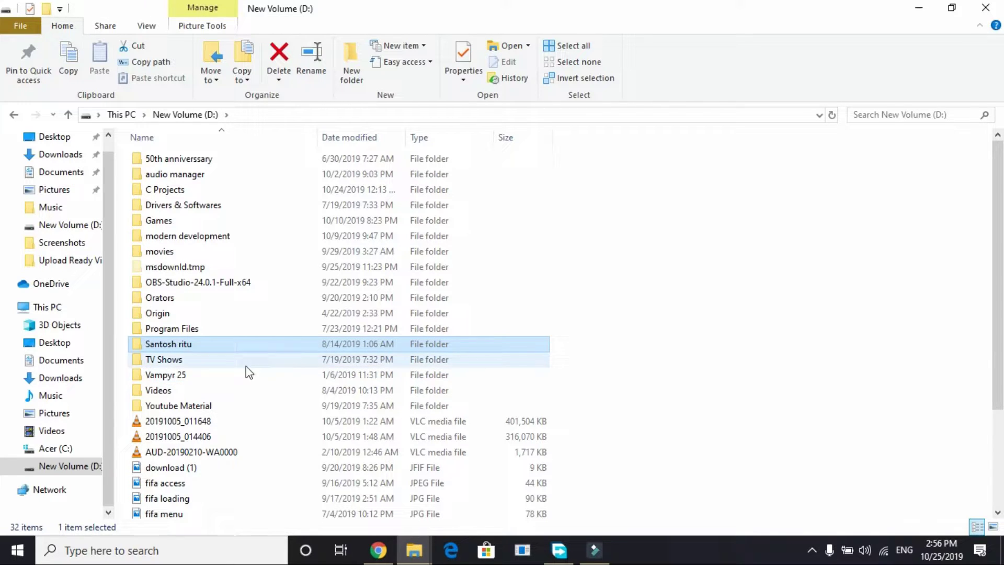
double_click(225, 380)
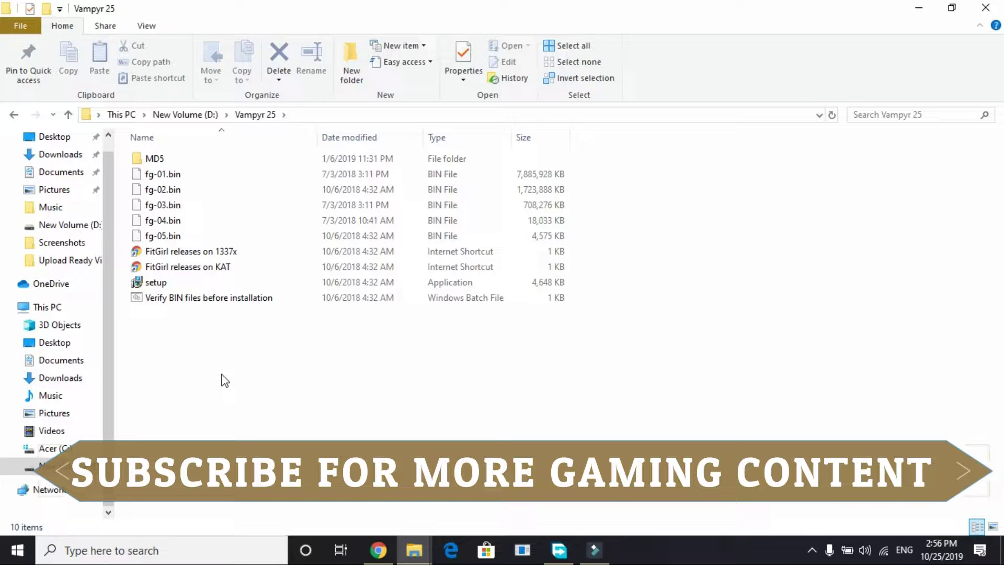
Run setup from Vampyr 25, accept English as the setup language, and minimize Explorer
click(144, 284)
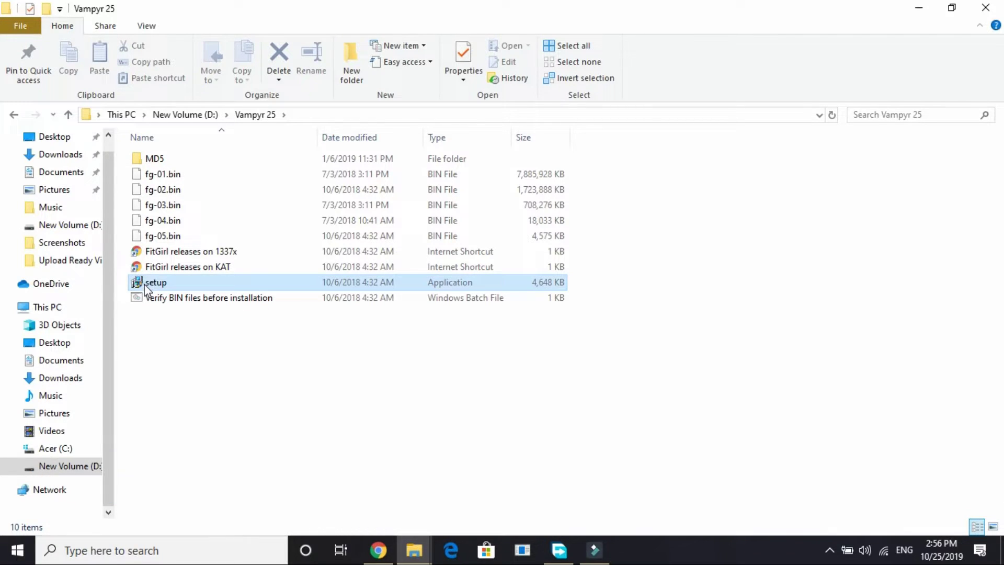
double_click(144, 284)
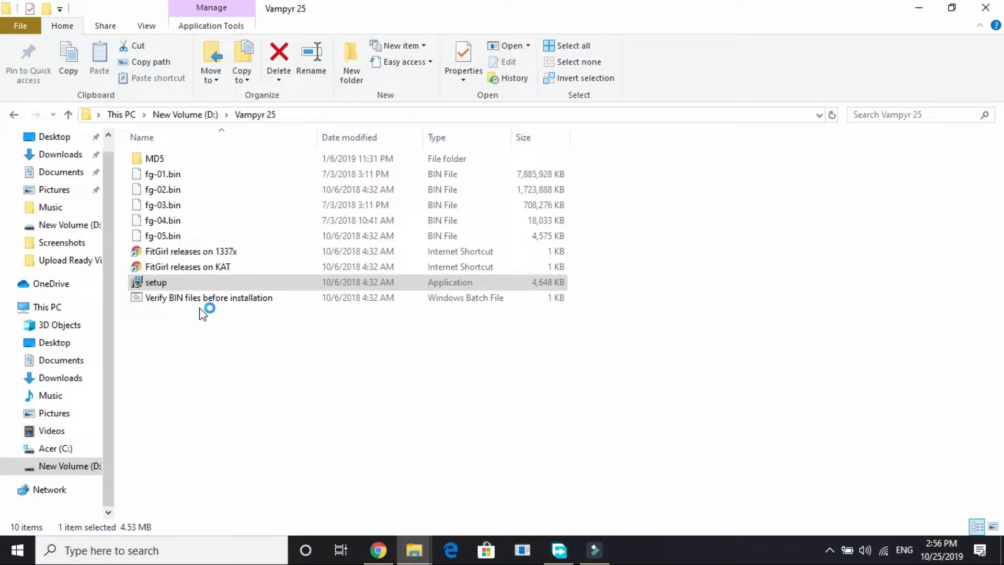
click(157, 282)
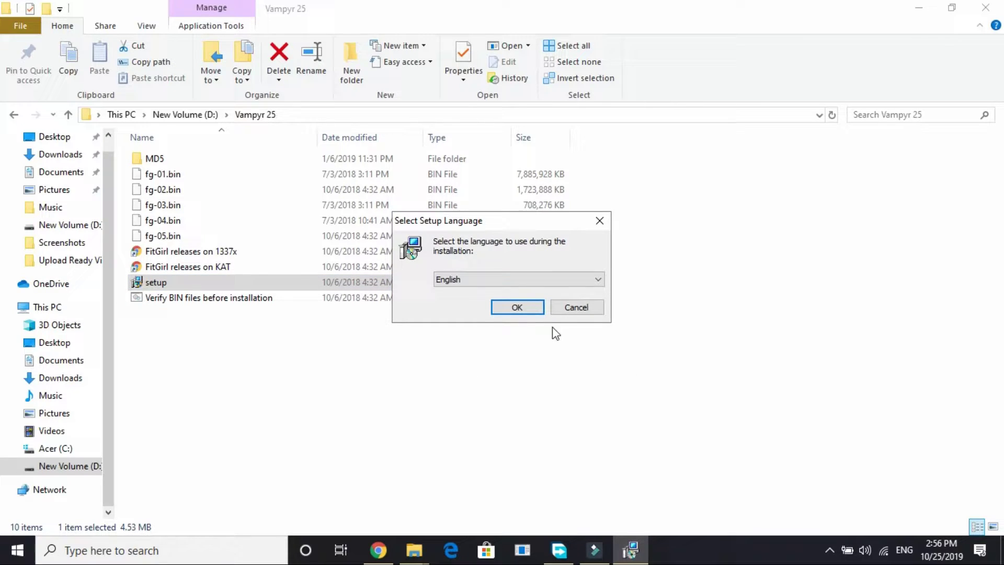
click(509, 308)
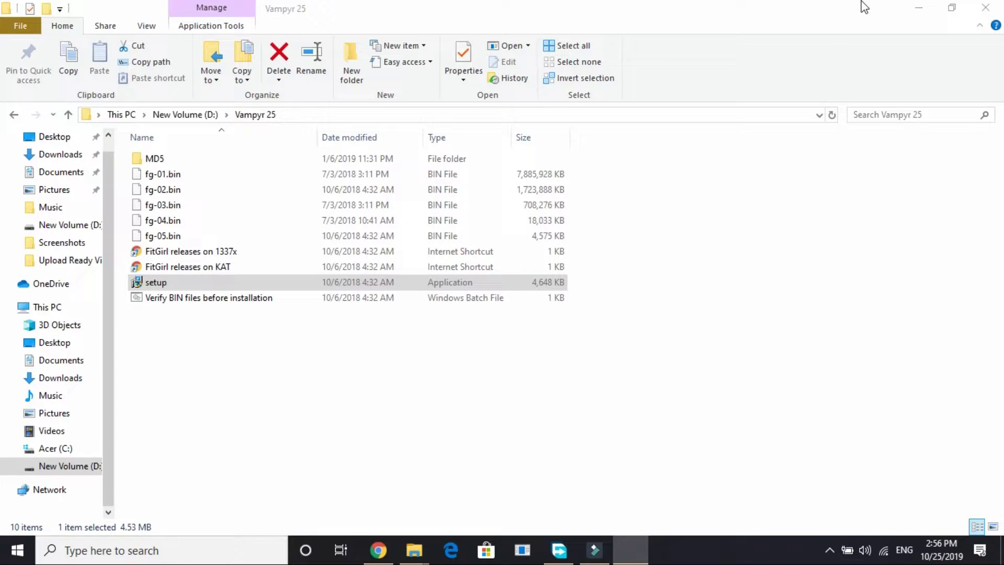
click(919, 8)
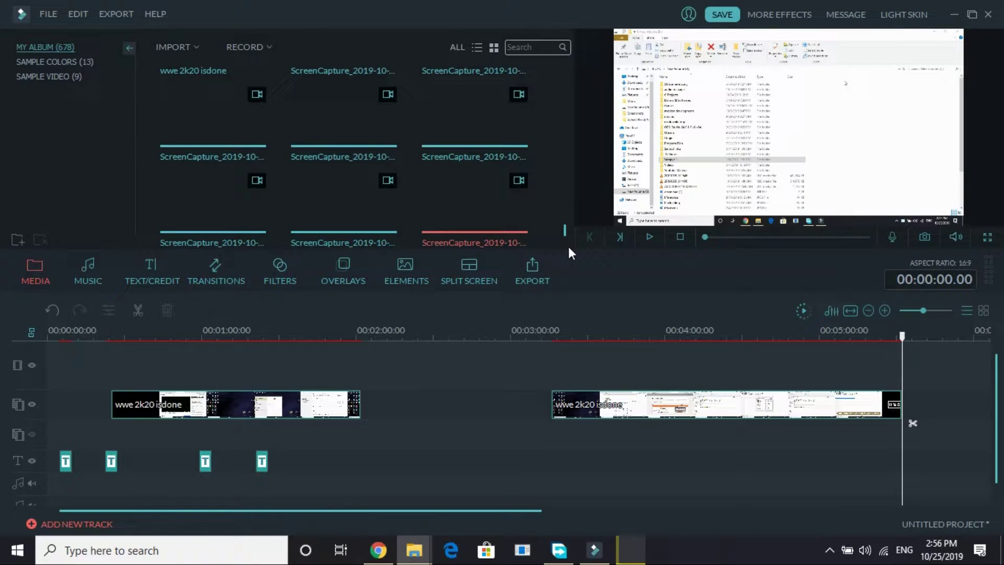
Mute the setup music, enable the 2 GB RAM limit, and advance past two wizard pages
click(630, 549)
click(403, 547)
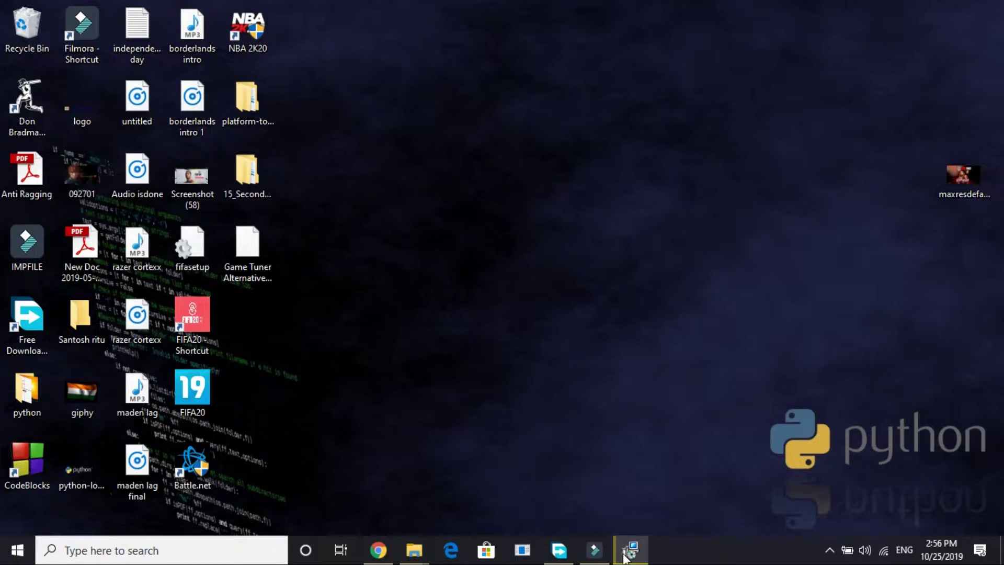
click(346, 392)
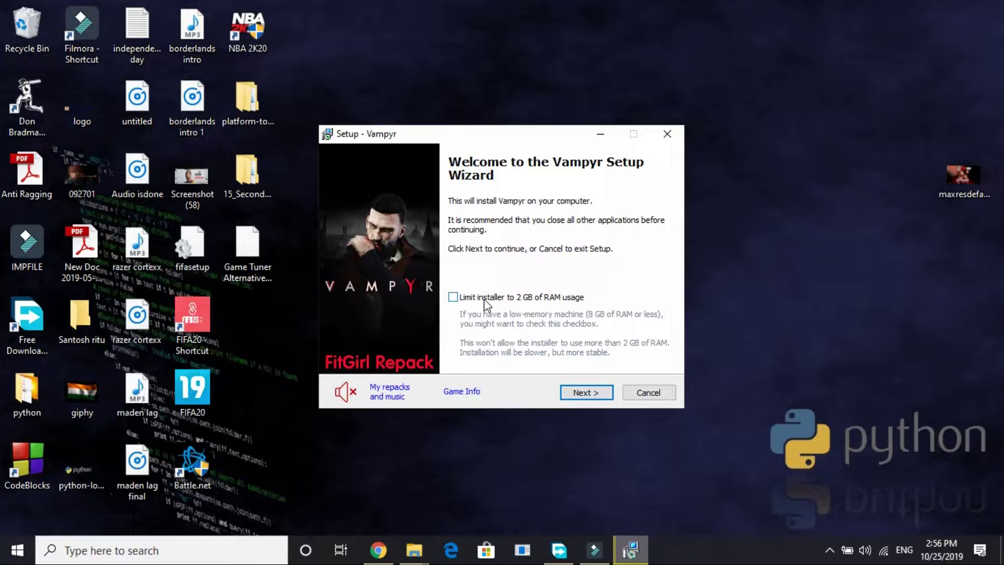
click(484, 302)
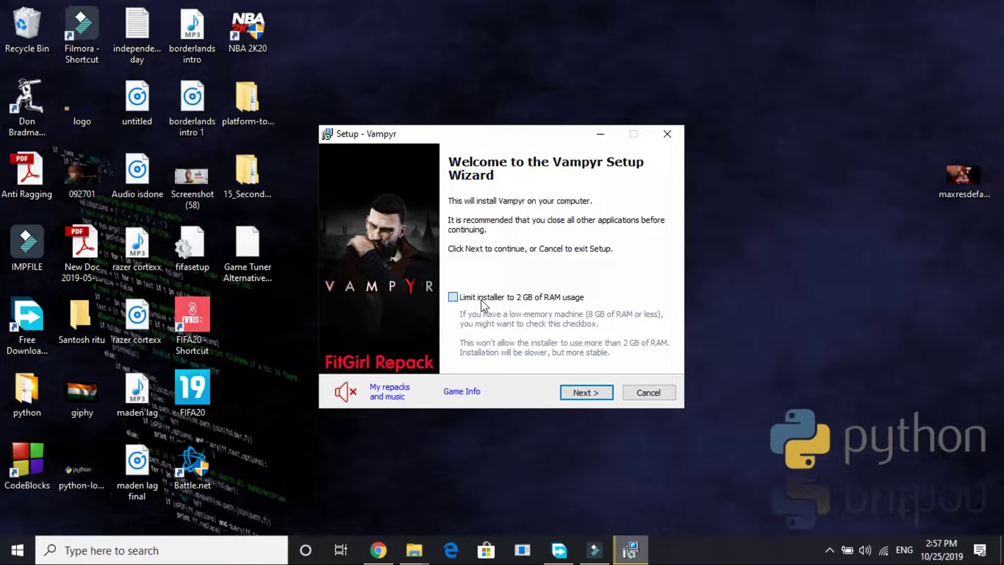
click(577, 396)
click(575, 395)
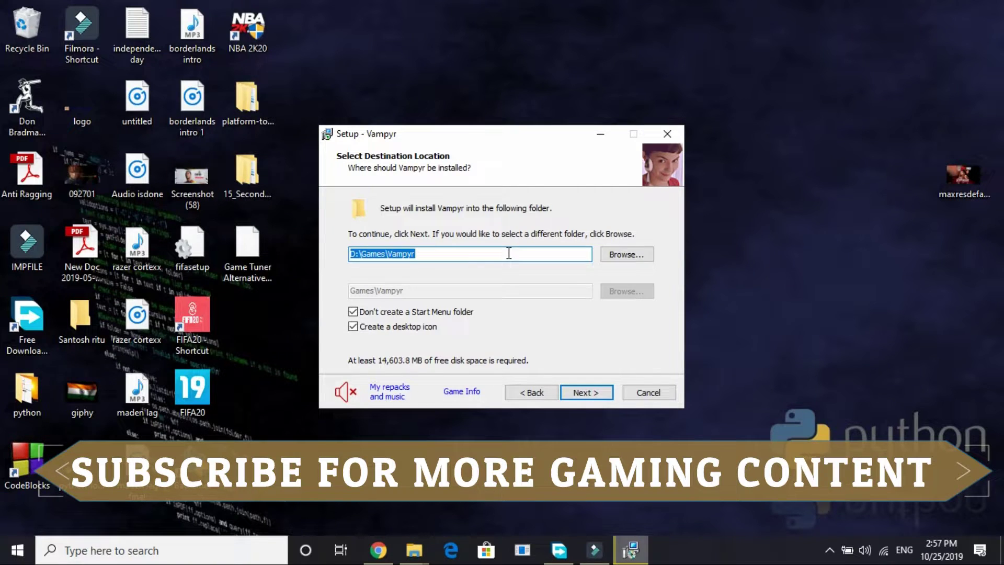
Browse the D: and C: drives, then cancel to keep D:\Games\Vampyr as the destination
click(646, 253)
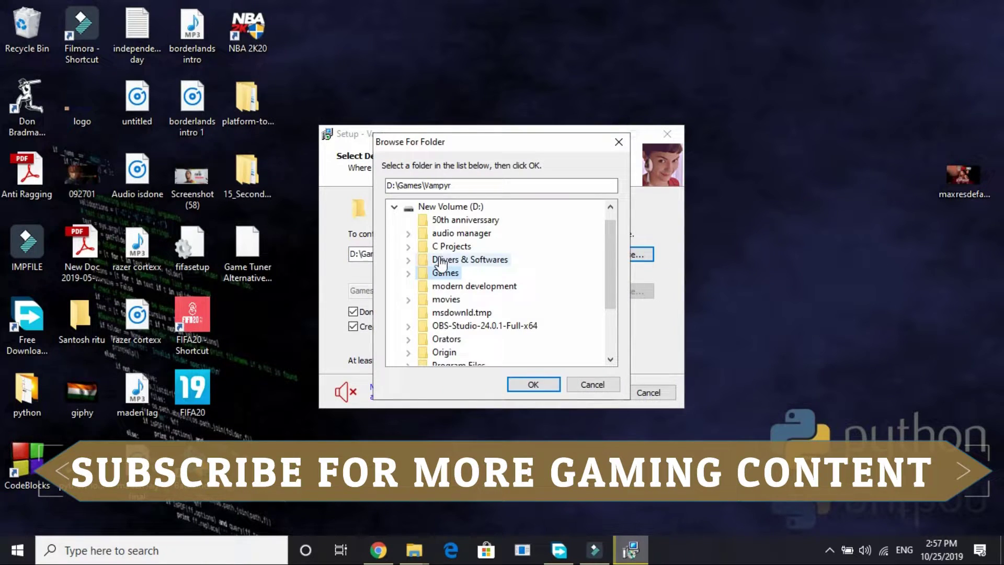
scroll(441, 264, up, 1)
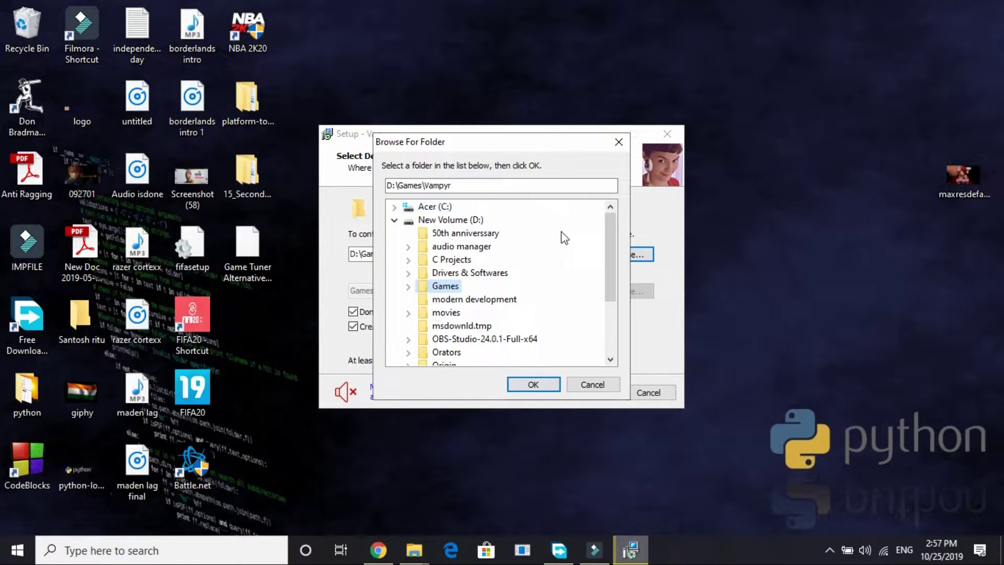
click(461, 224)
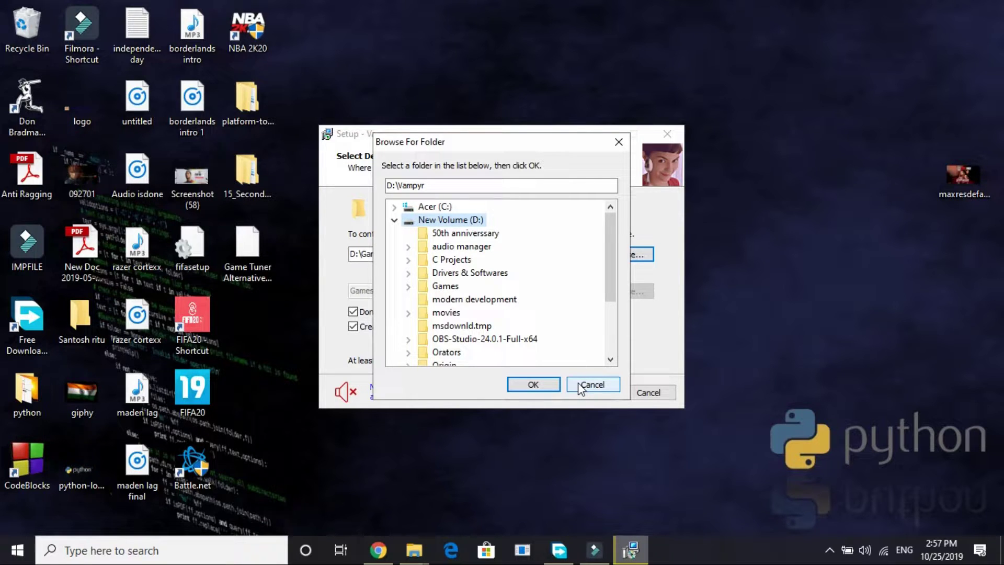
click(413, 211)
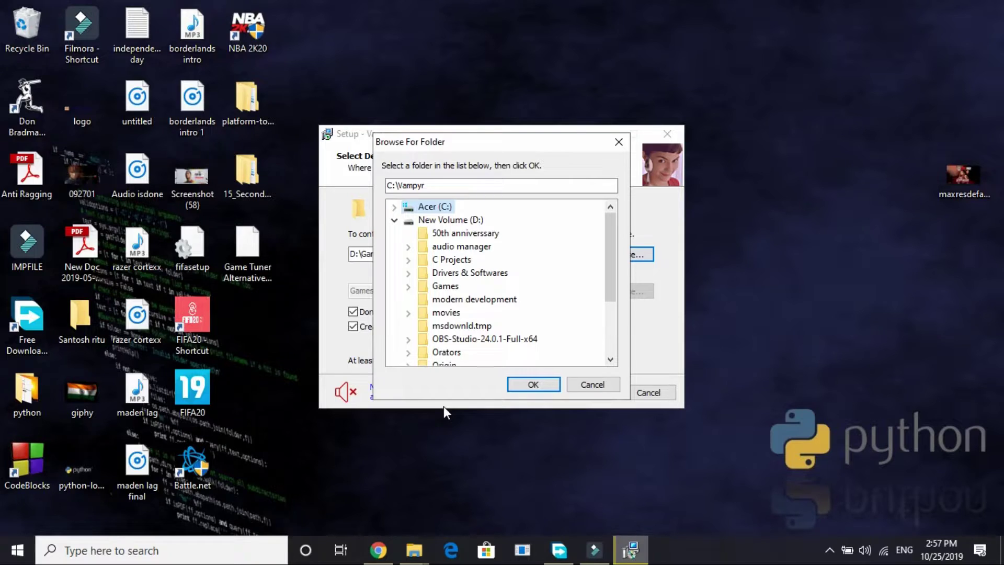
click(602, 383)
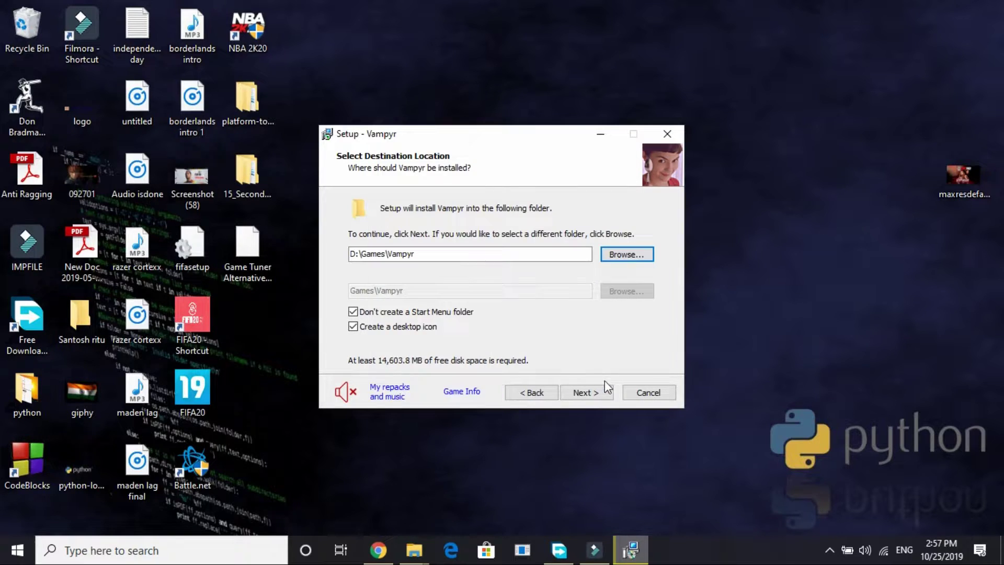
Click into the destination path field showing D:\Games\Vampyr
click(356, 255)
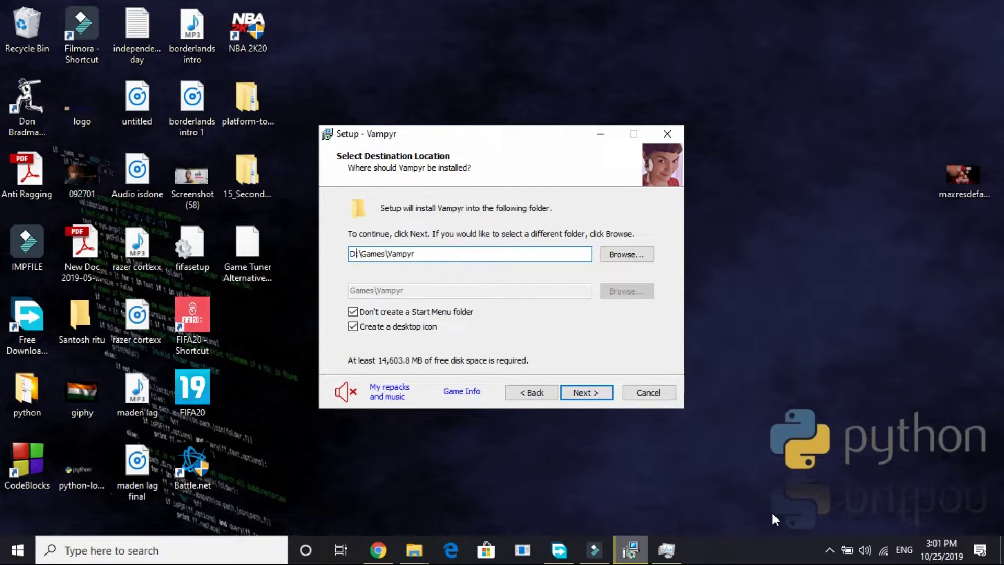
Open Task Manager and jump from the Setup/Uninstall group to its processes in Details
right_click(791, 553)
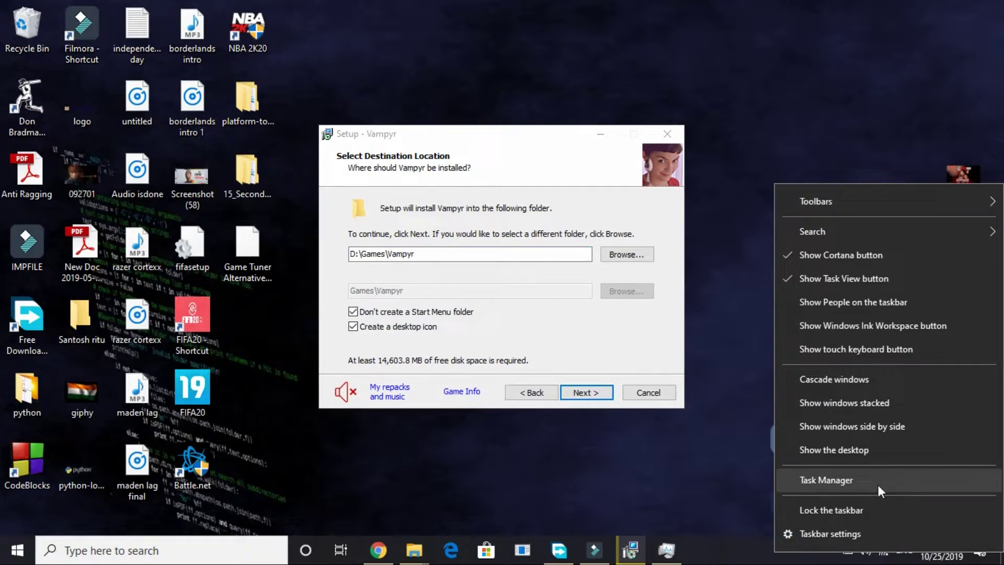
click(816, 478)
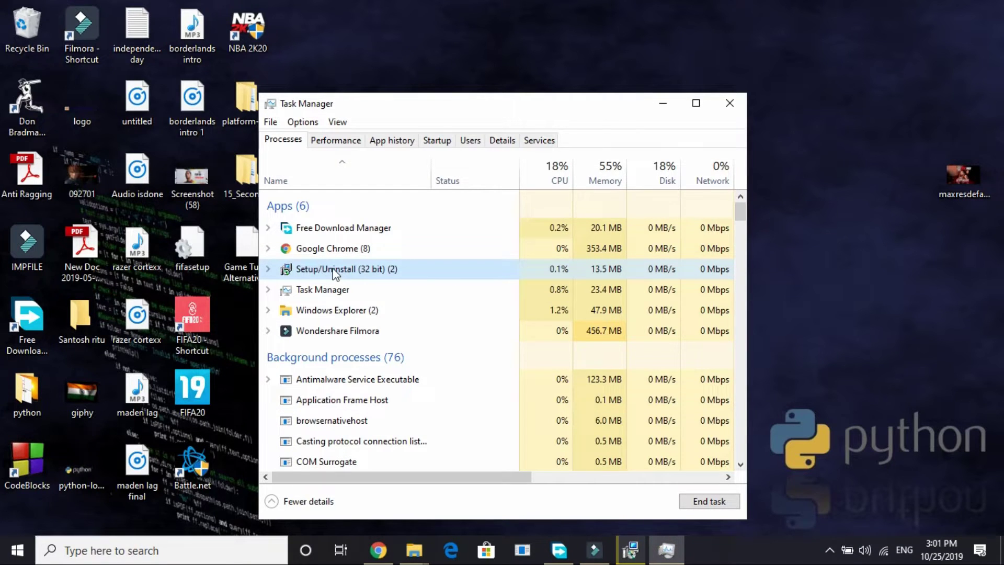
click(269, 270)
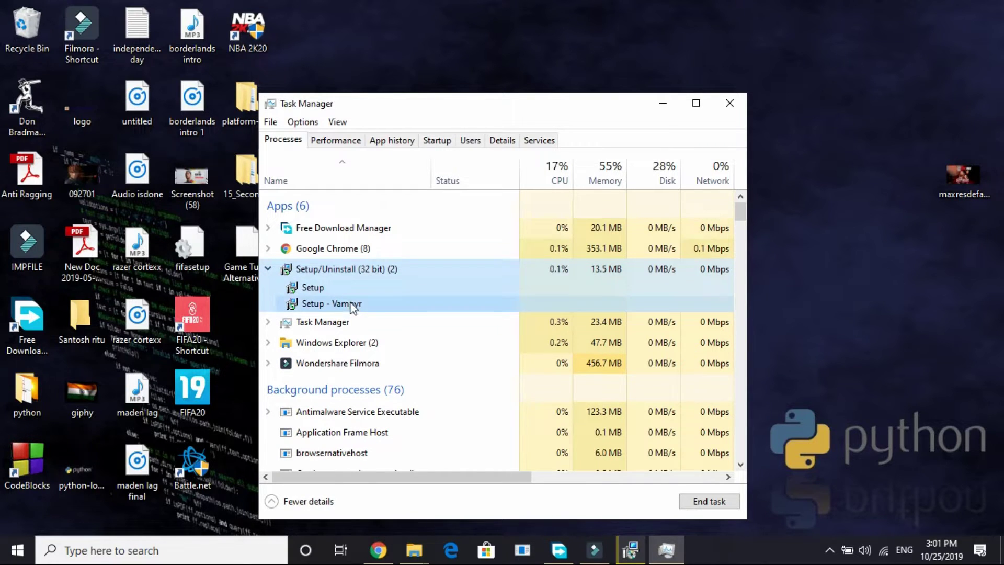
right_click(335, 274)
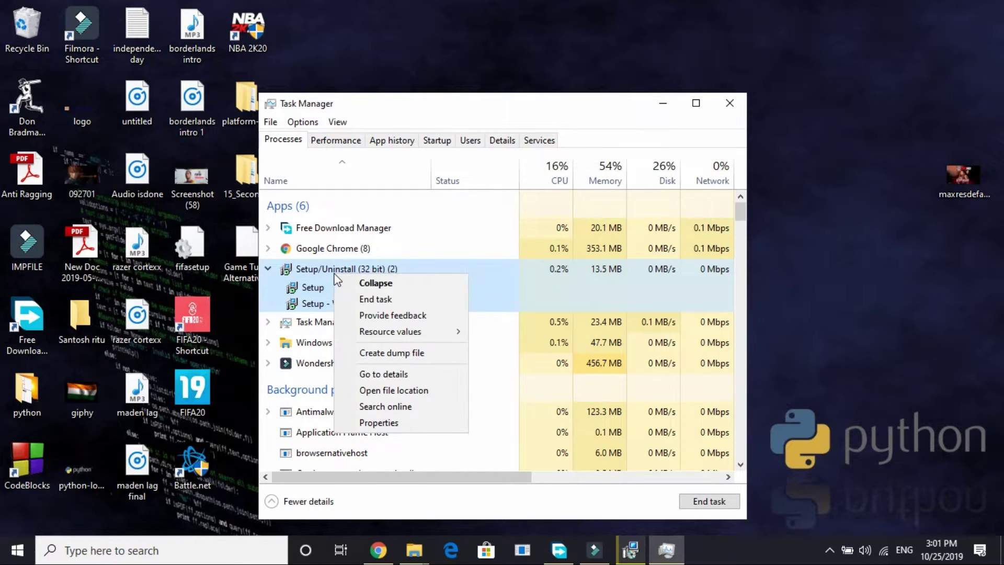
click(422, 375)
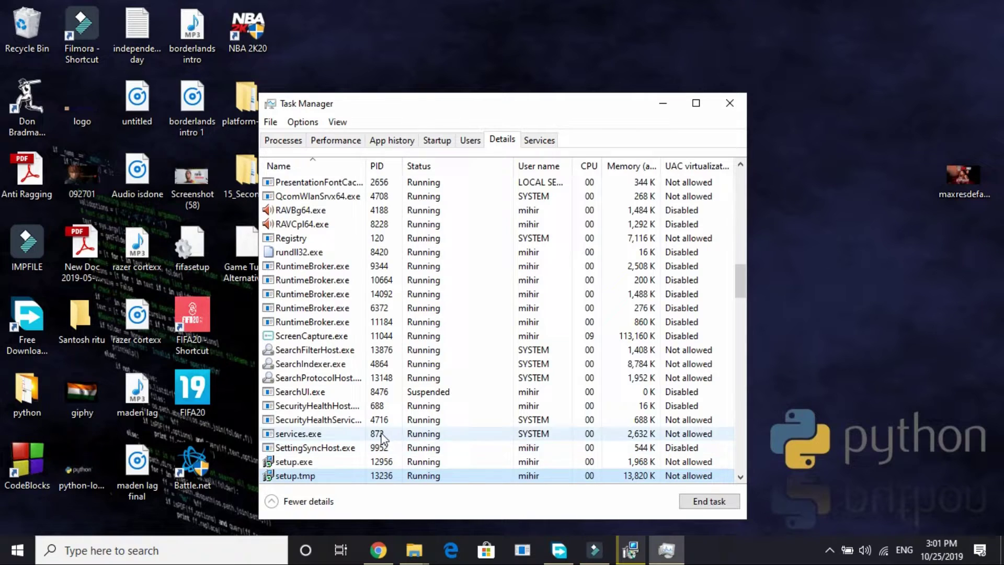
Set setup.tmp and setup.exe to Realtime priority, confirming each, then close Task Manager
right_click(307, 477)
mouse_move(404, 330)
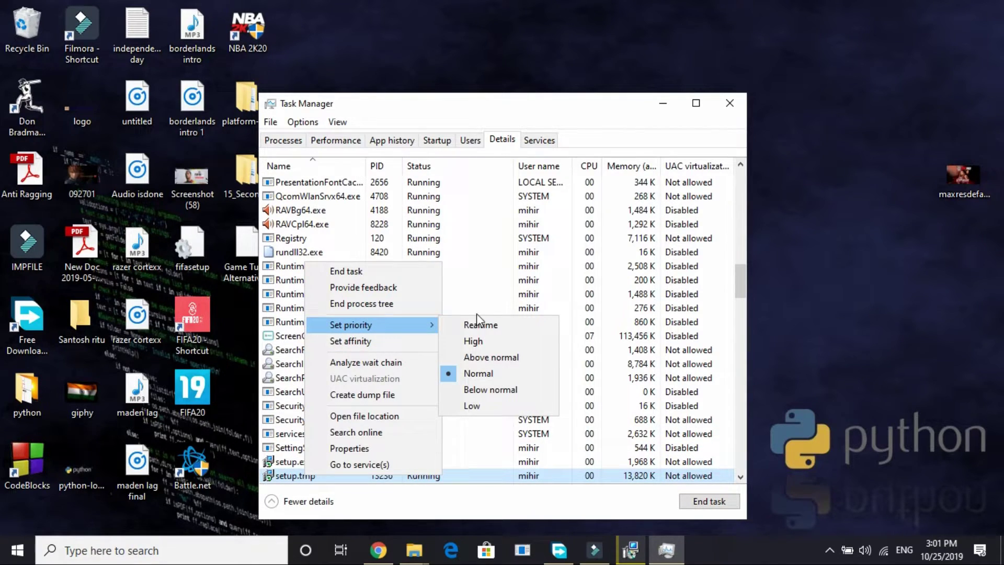
click(486, 329)
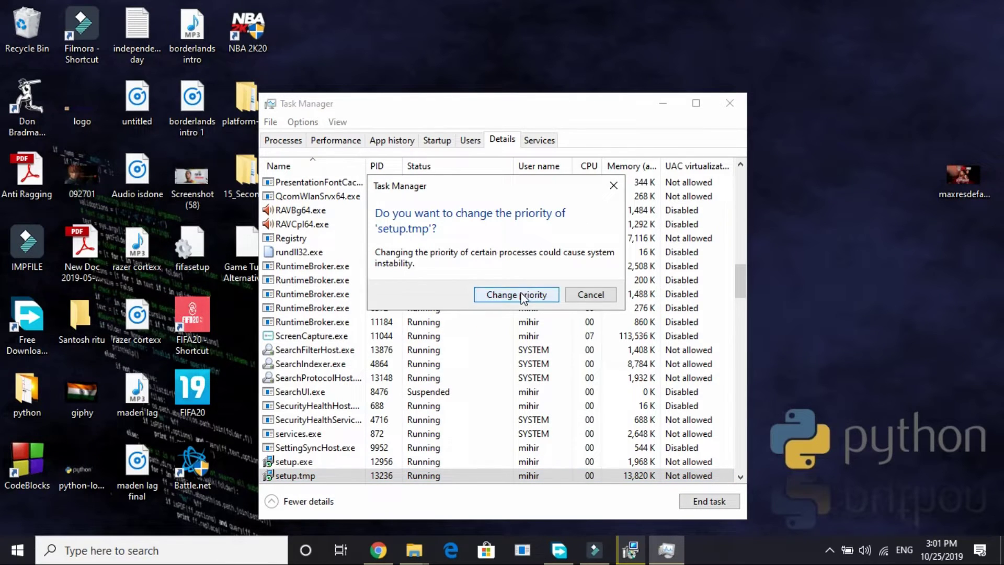
click(517, 294)
right_click(324, 463)
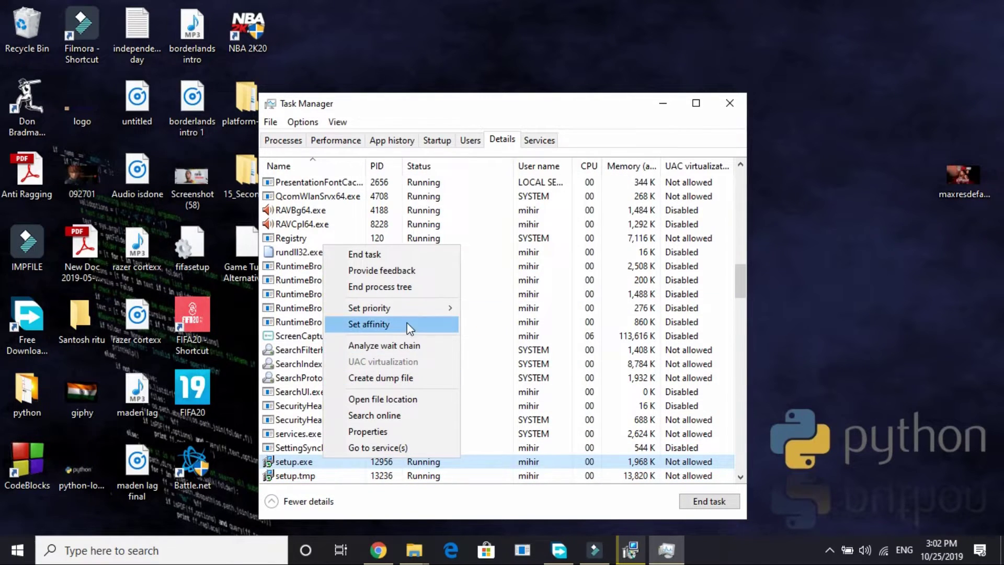
mouse_move(395, 308)
click(512, 309)
click(533, 298)
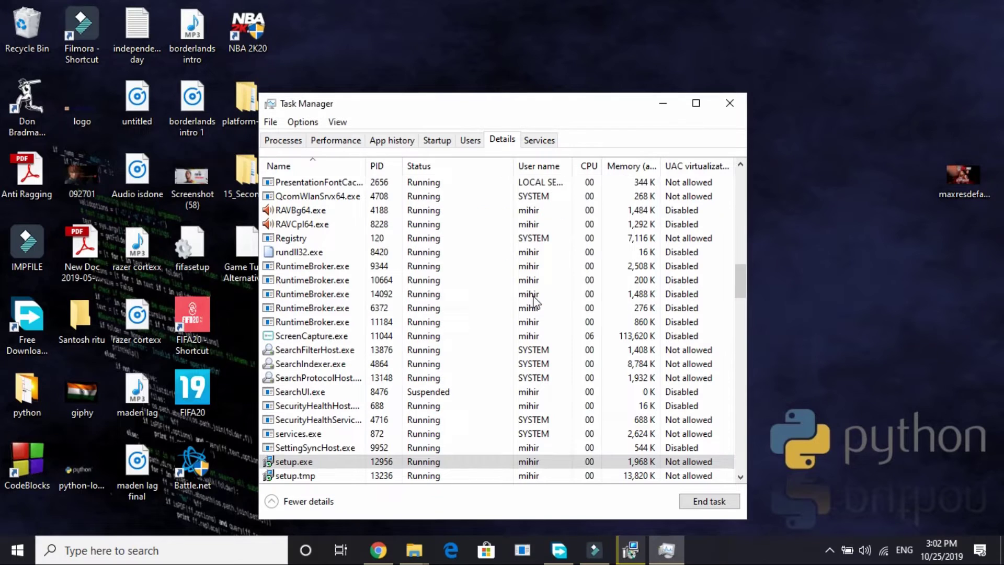
click(732, 101)
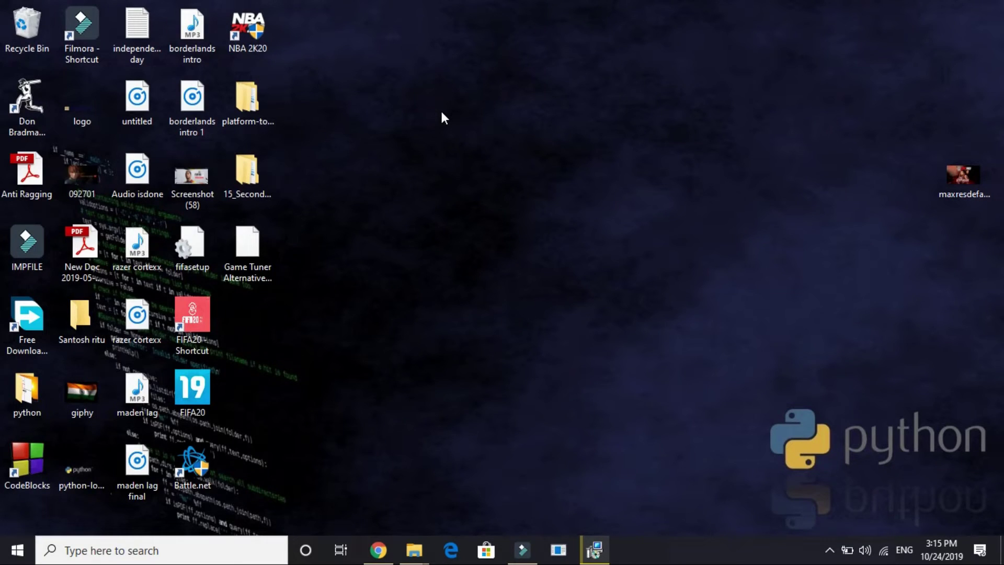
Search Chrome for 'download isdone', then change the search to unarc.dll
click(384, 538)
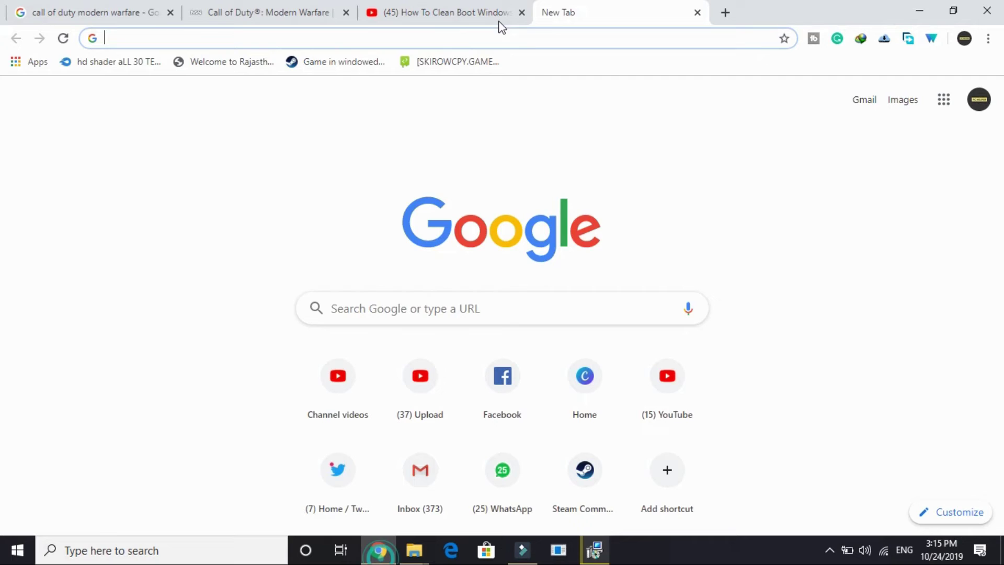
text(d)
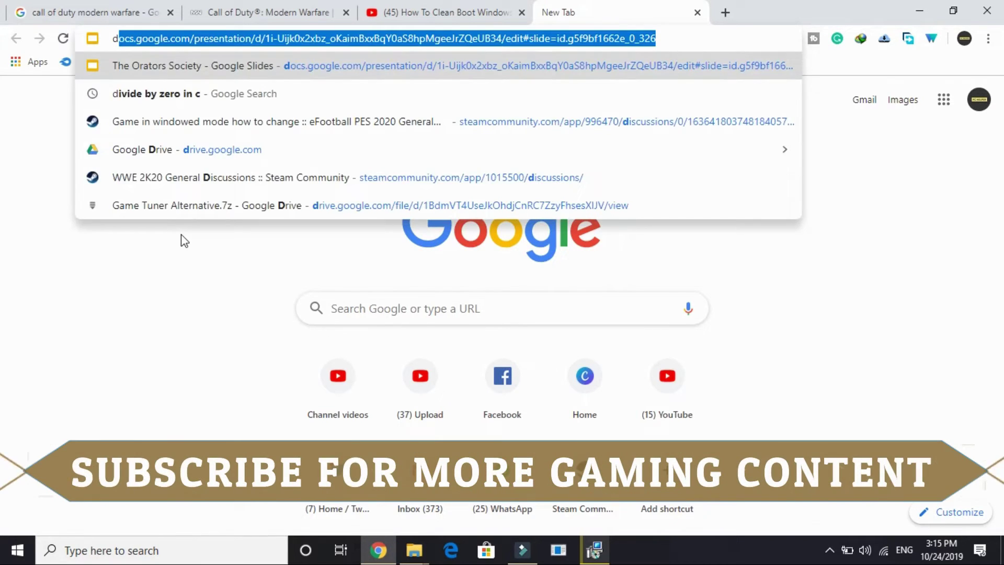
text(ownlo)
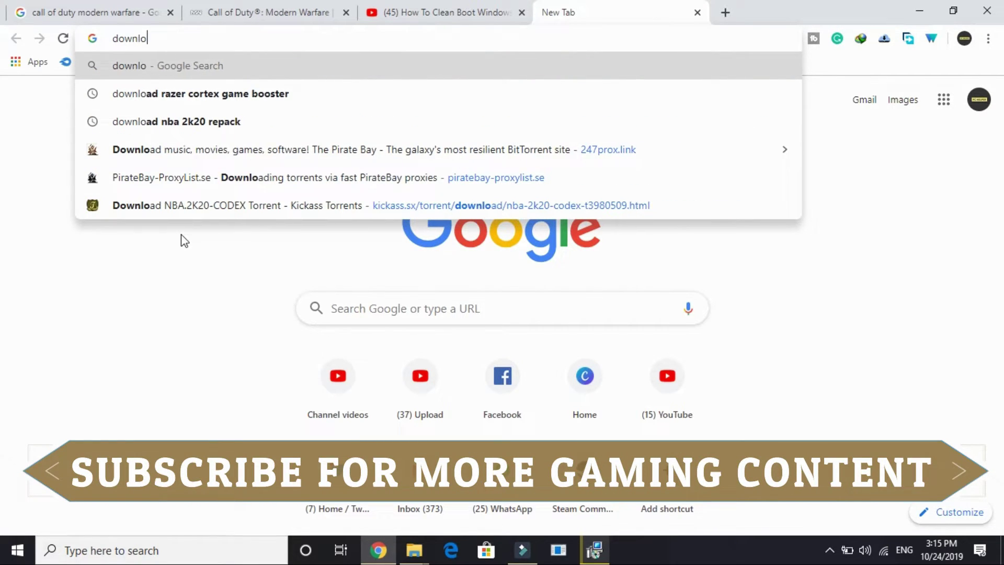
text(ad isdone)
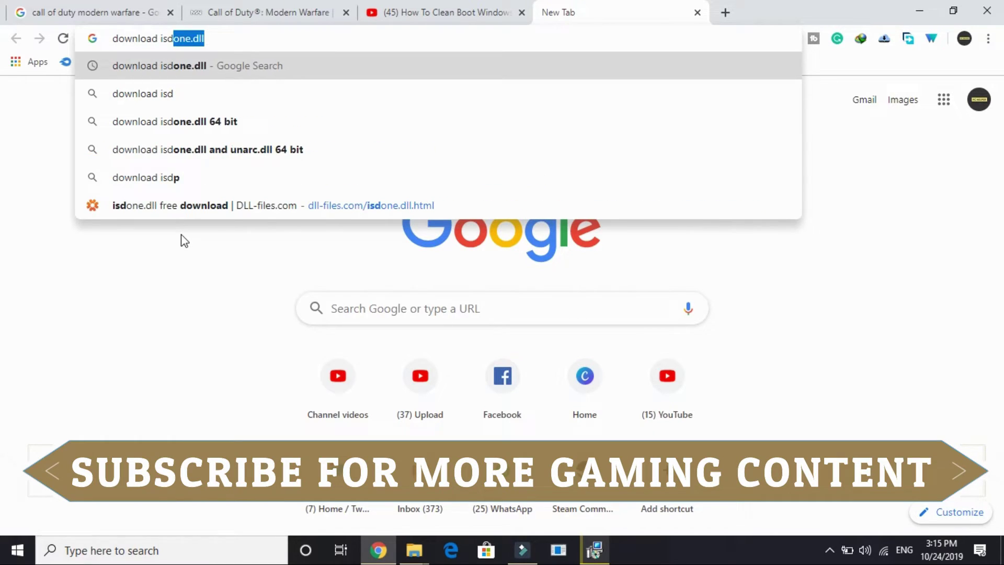
key(Return)
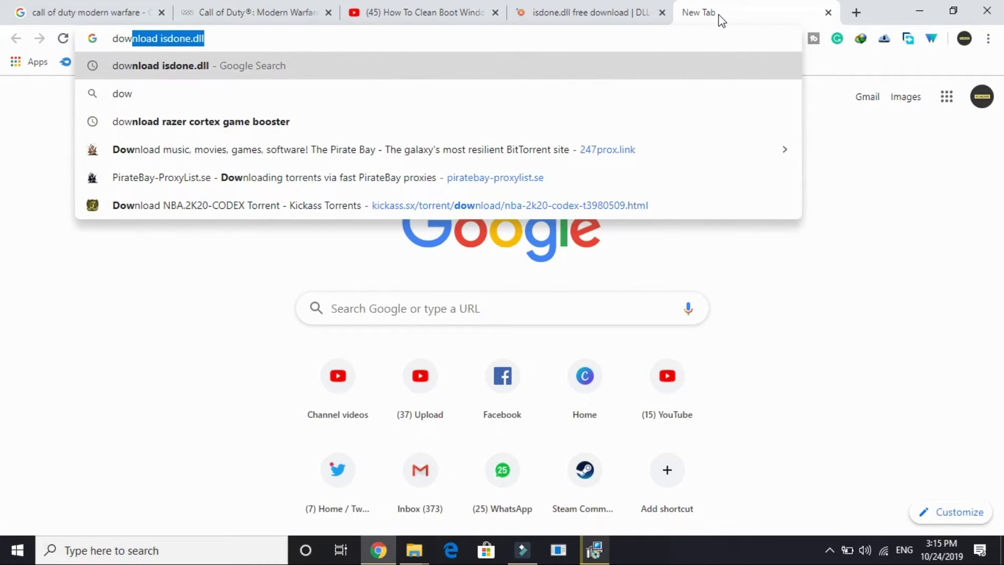
key(End)
key(BackSpace)
key(BackSpace)
key(BackSpace)
key(BackSpace)
key(BackSpace)
key(BackSpace)
key(BackSpace)
key(BackSpace)
key(BackSpace)
key(BackSpace)
text(u)
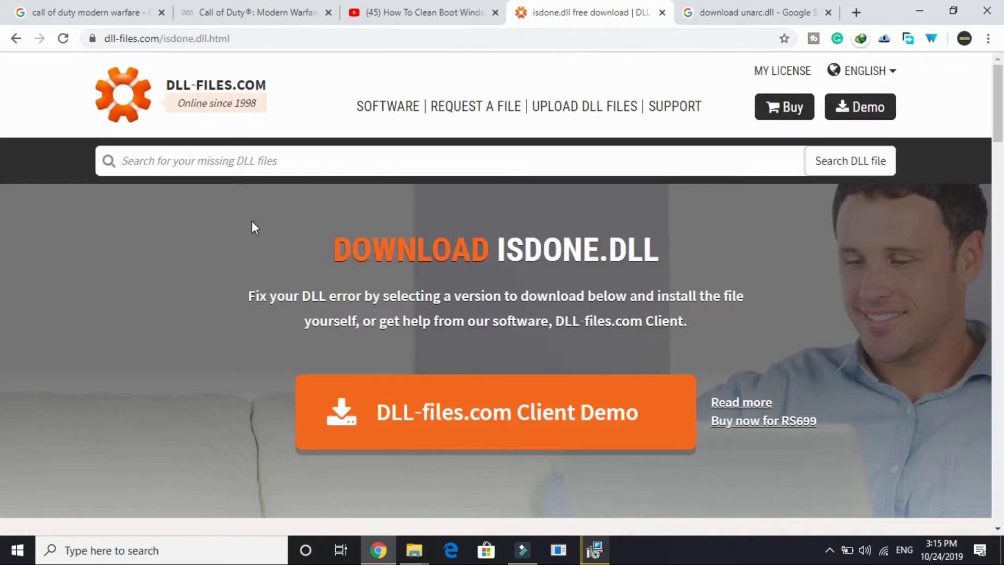
Download isdone.dll version 0.5.0.0 and unarc.dll version 0.0.0.0 from DLL-files.com
scroll(474, 342, down, 4)
click(735, 15)
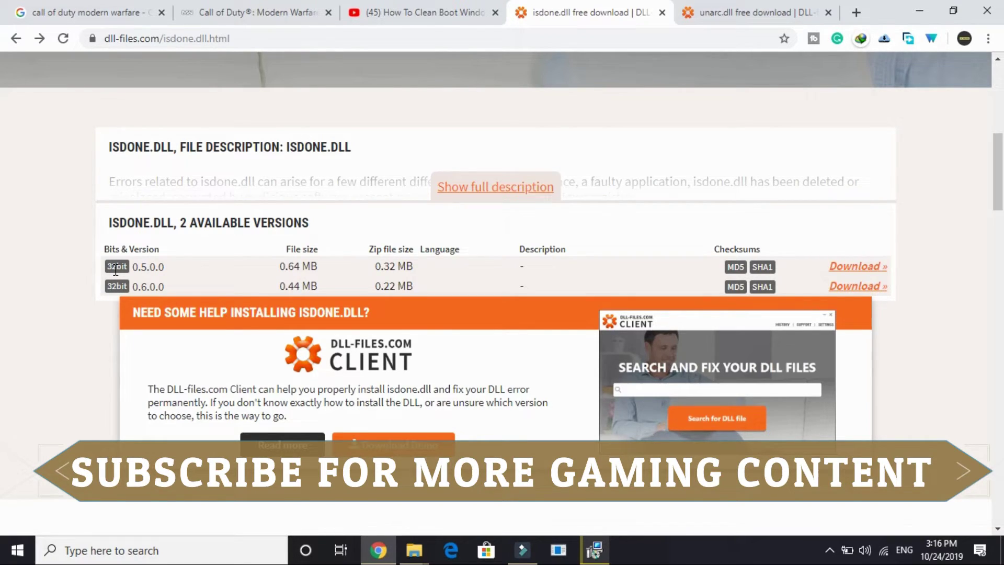
click(843, 268)
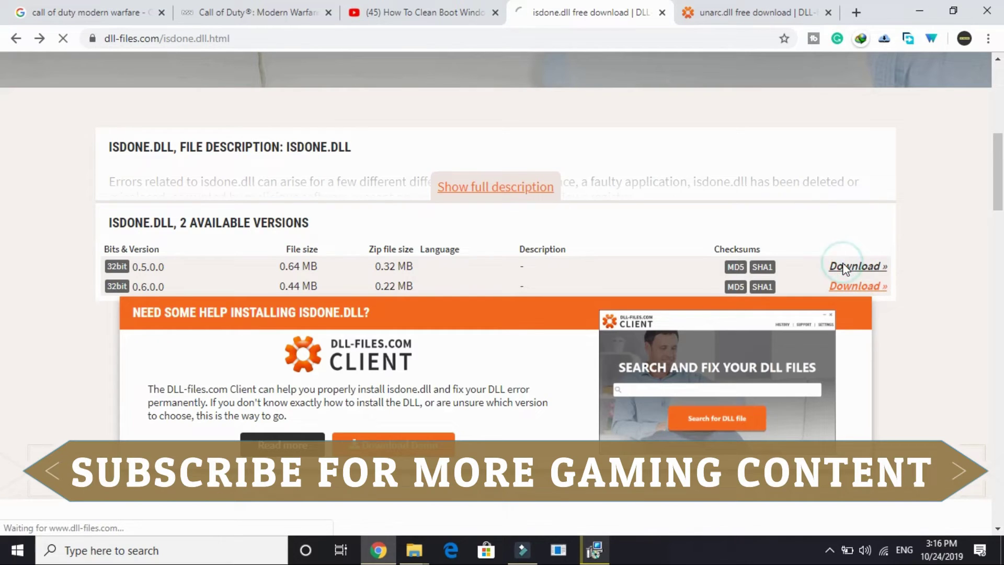
click(727, 12)
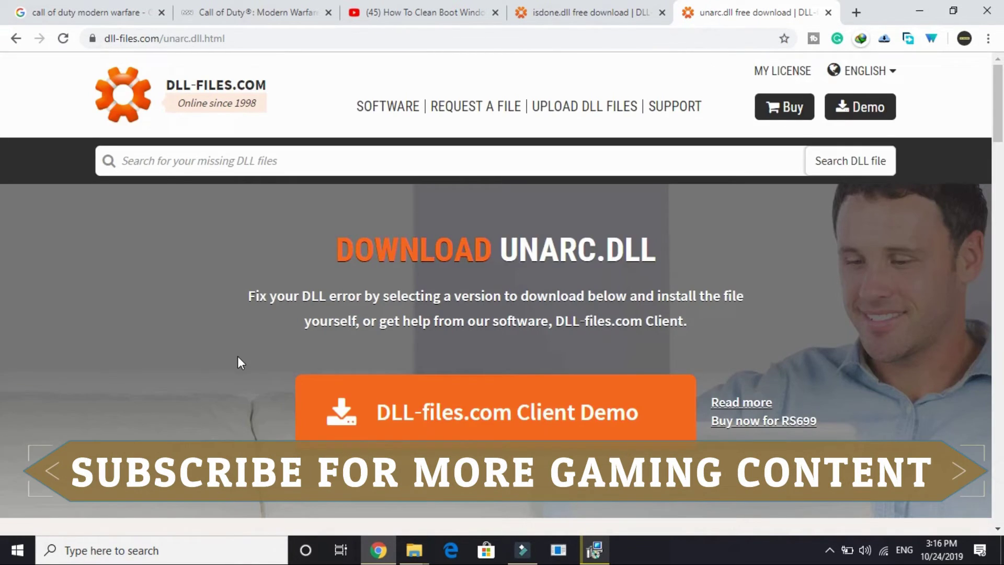
scroll(239, 363, down, 7)
click(852, 346)
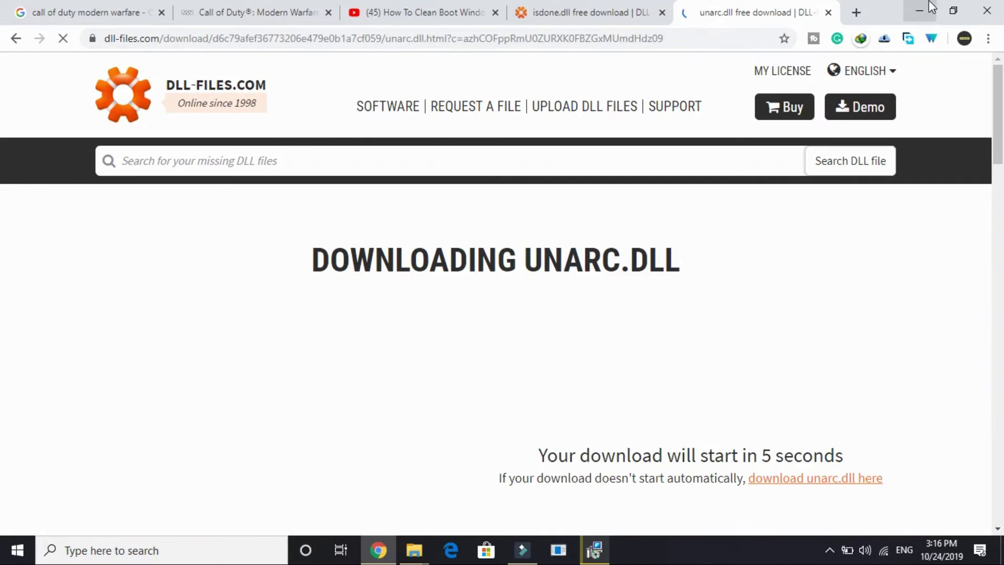
Search the Downloads folder for 'isdon' and open isdone.zip in WinRAR
click(929, 2)
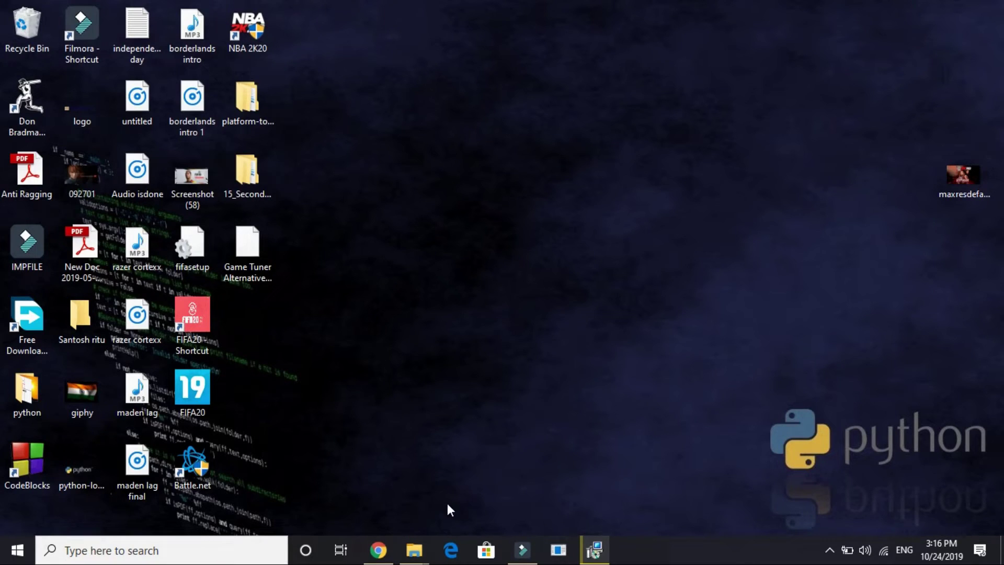
mouse_move(414, 549)
click(352, 497)
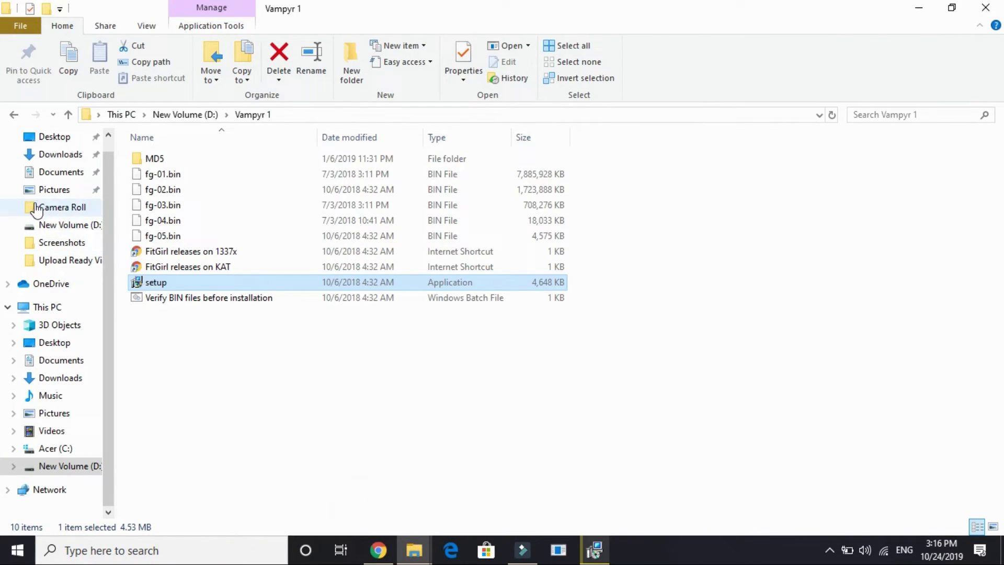
click(58, 155)
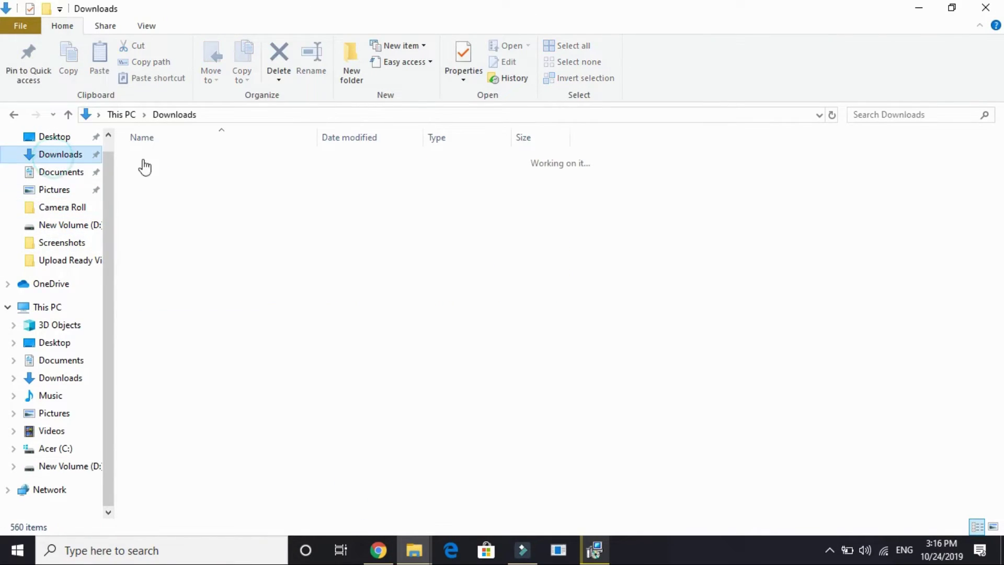
click(886, 115)
text(isdon)
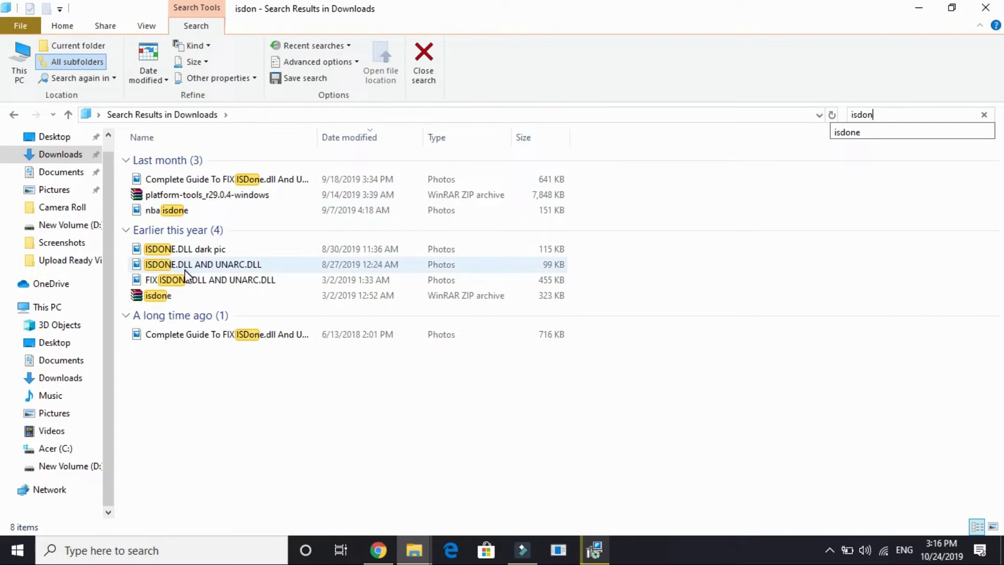
click(183, 298)
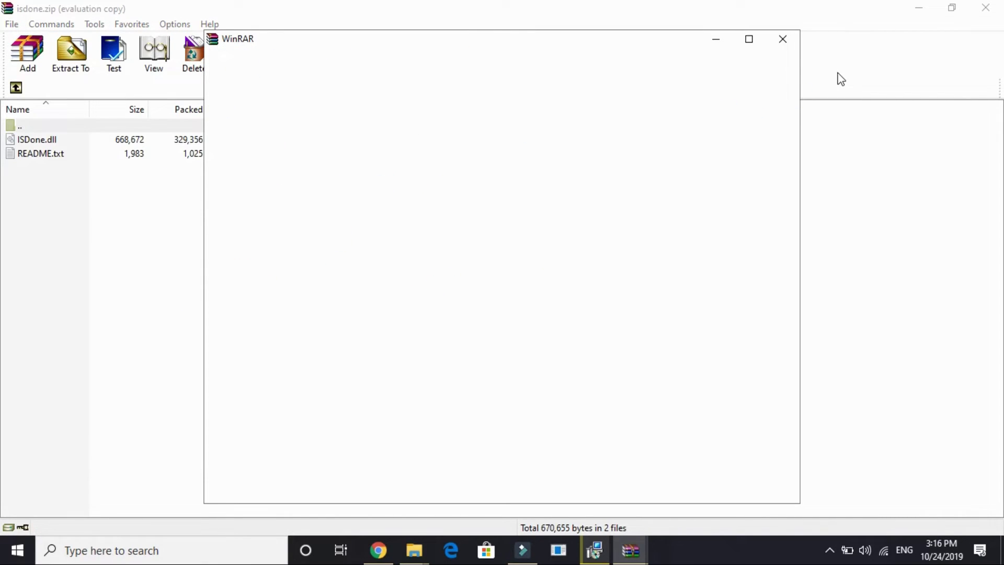
Select ISDone.dll in the archive and start extracting it to C:\Windows
click(784, 41)
click(237, 141)
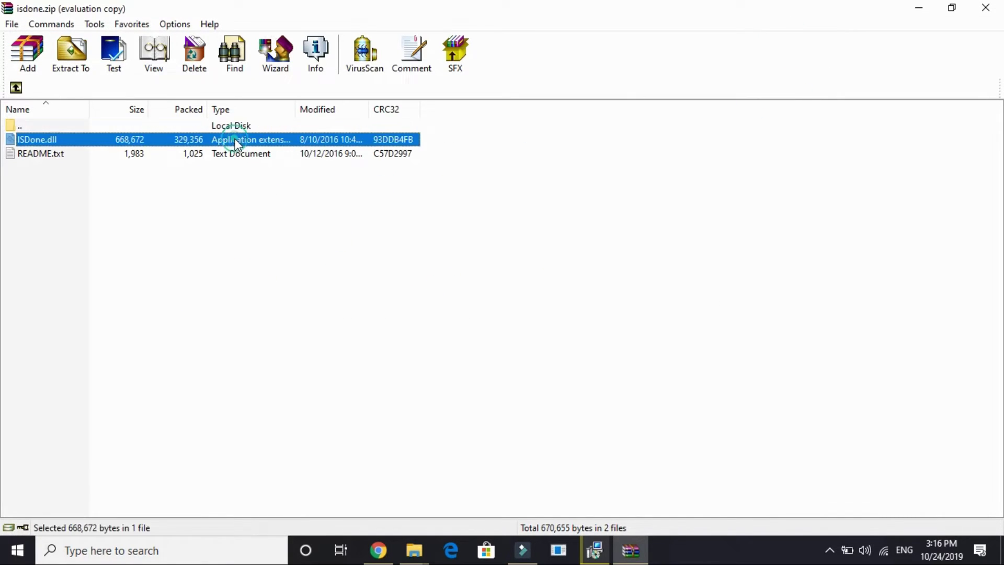
click(66, 66)
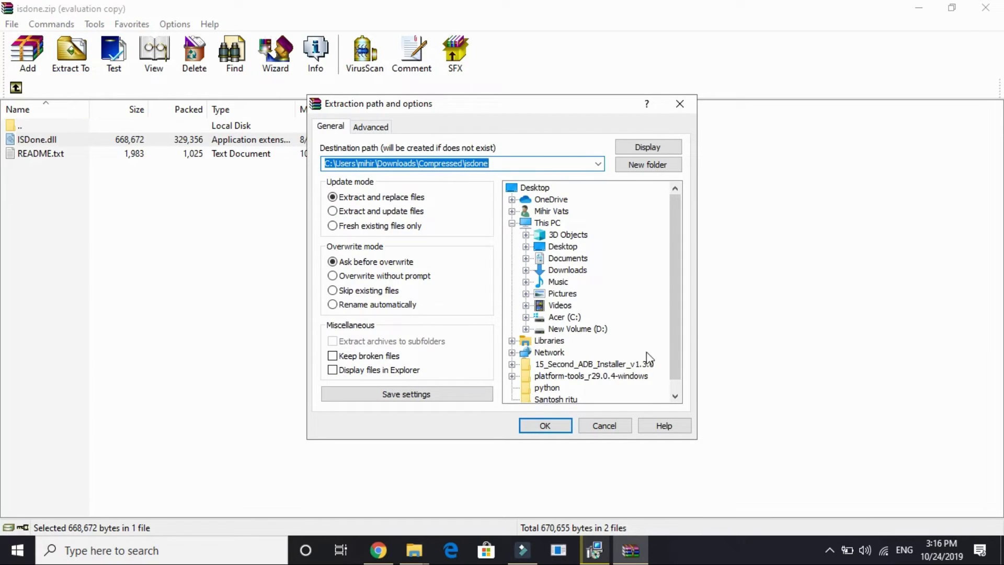
click(568, 318)
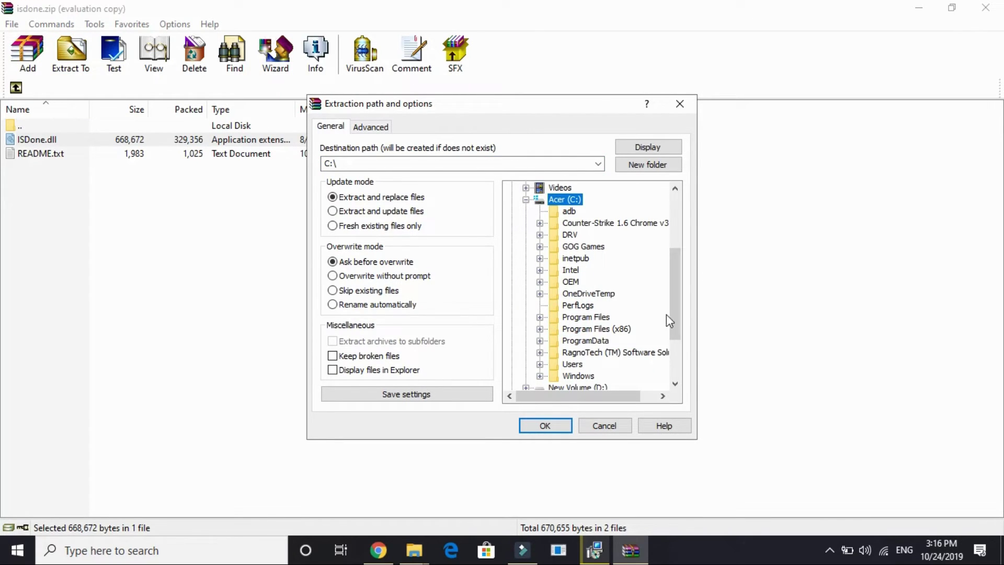
click(574, 374)
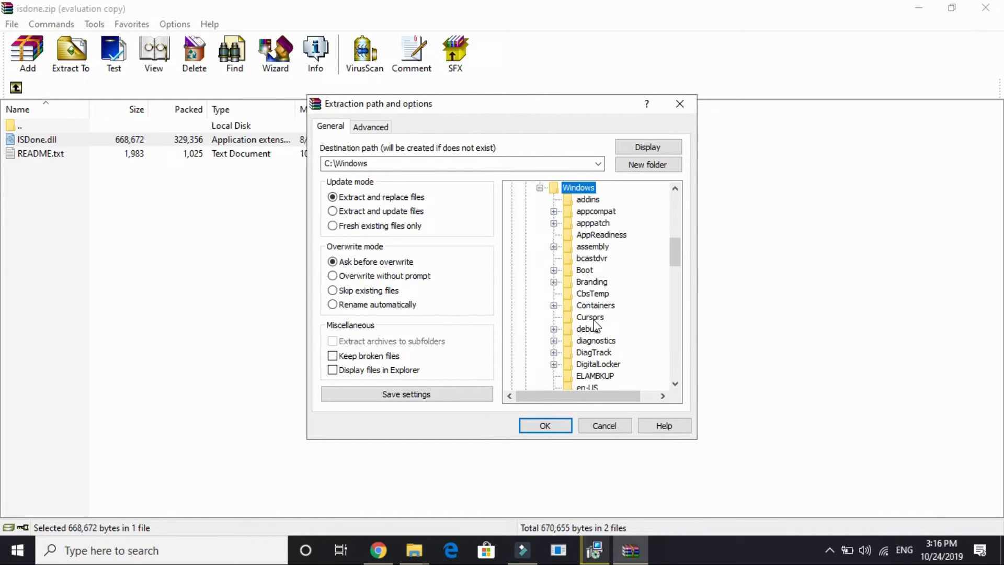
Change the extraction destination to C:\Windows\SysWOW64, extracting and replacing the existing ISDone.dll
scroll(596, 324, down, 4)
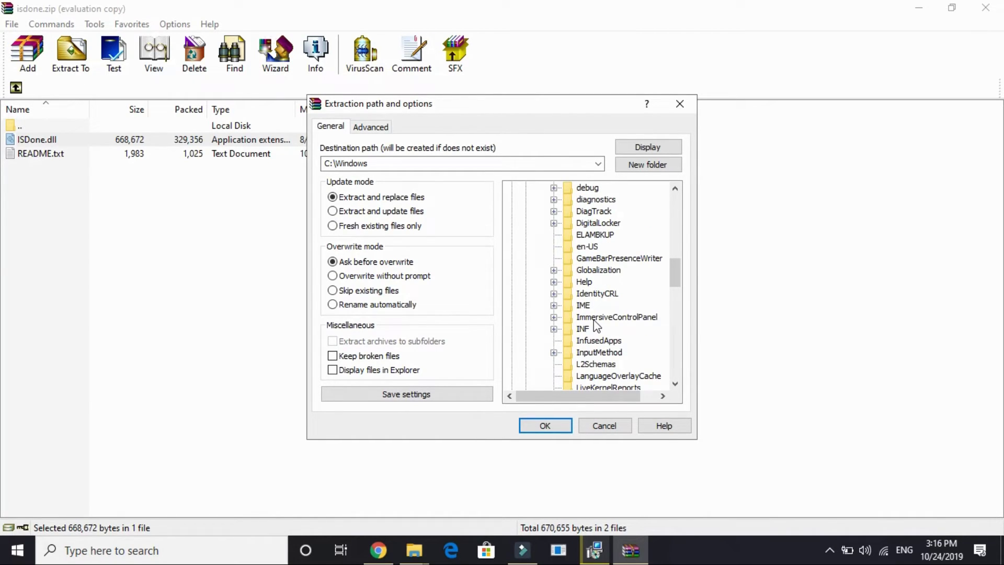
scroll(596, 325, down, 4)
scroll(596, 326, down, 3)
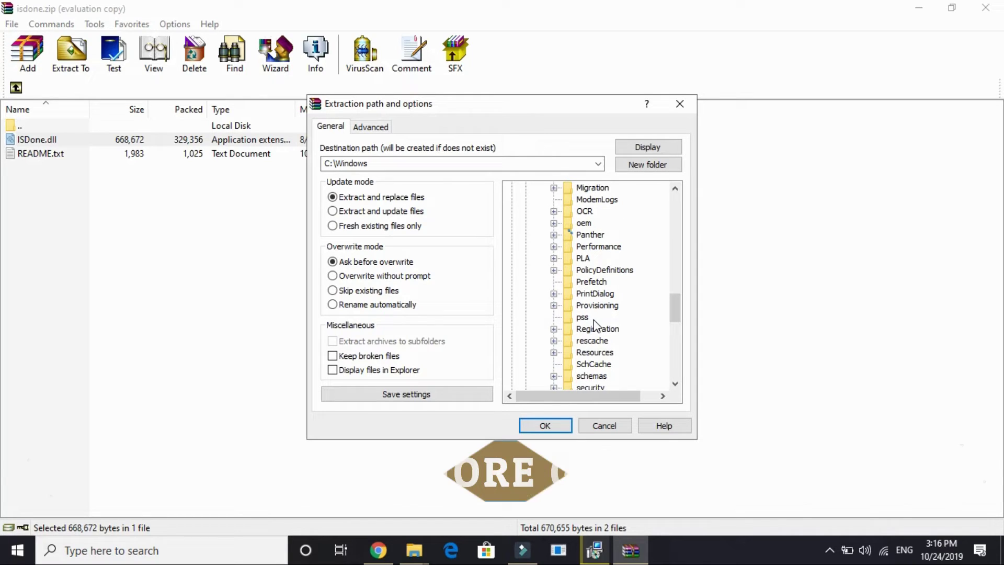
scroll(594, 321, down, 5)
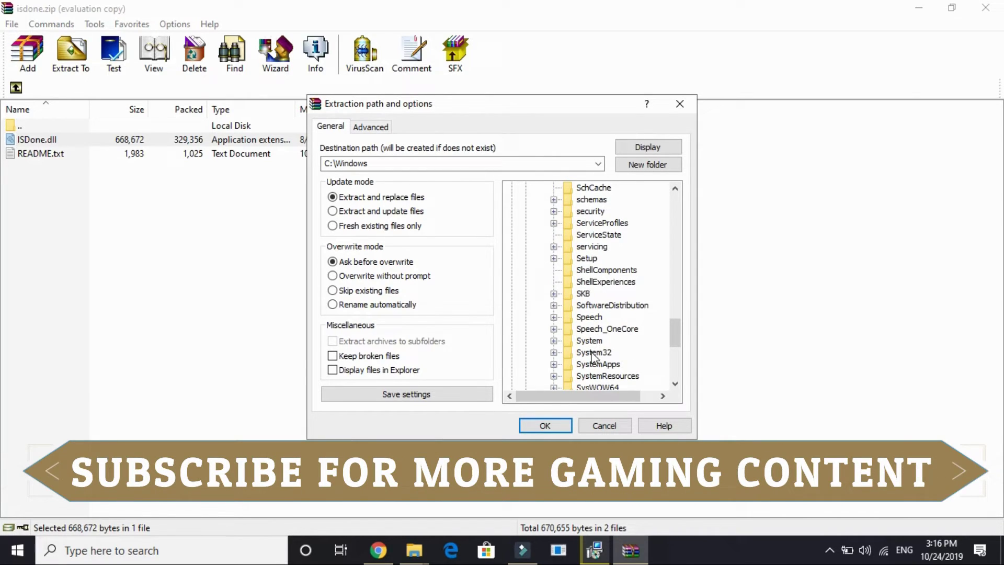
click(592, 352)
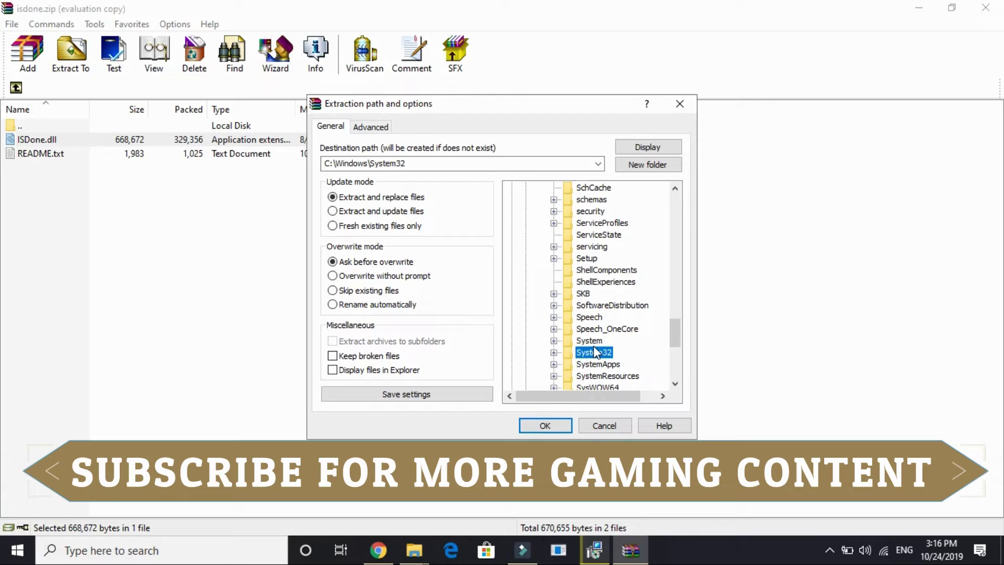
scroll(595, 352, down, 1)
click(597, 352)
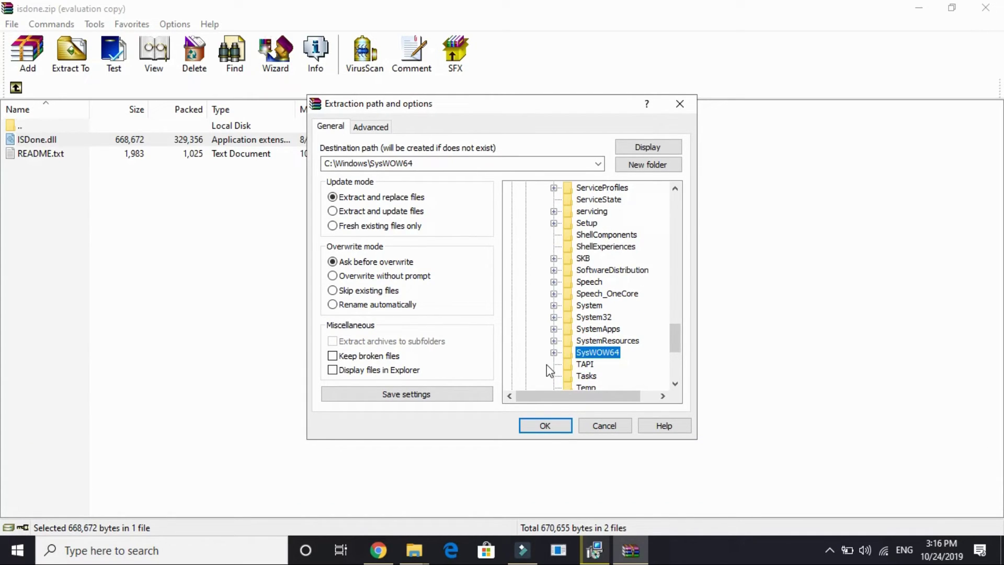
click(545, 425)
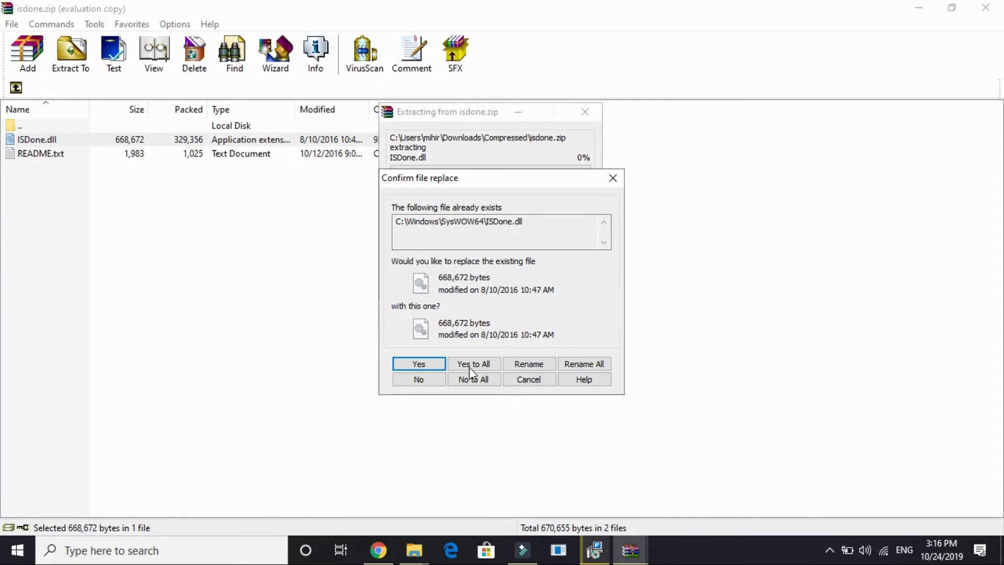
click(473, 364)
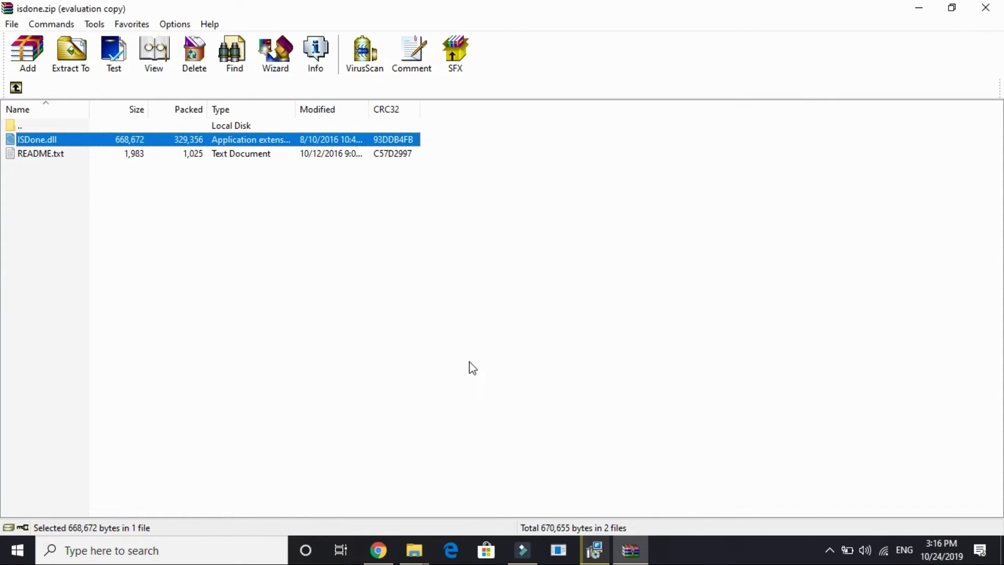
Close isdone.zip, search Downloads for 'unarc' and open unarc.zip
click(986, 8)
click(875, 114)
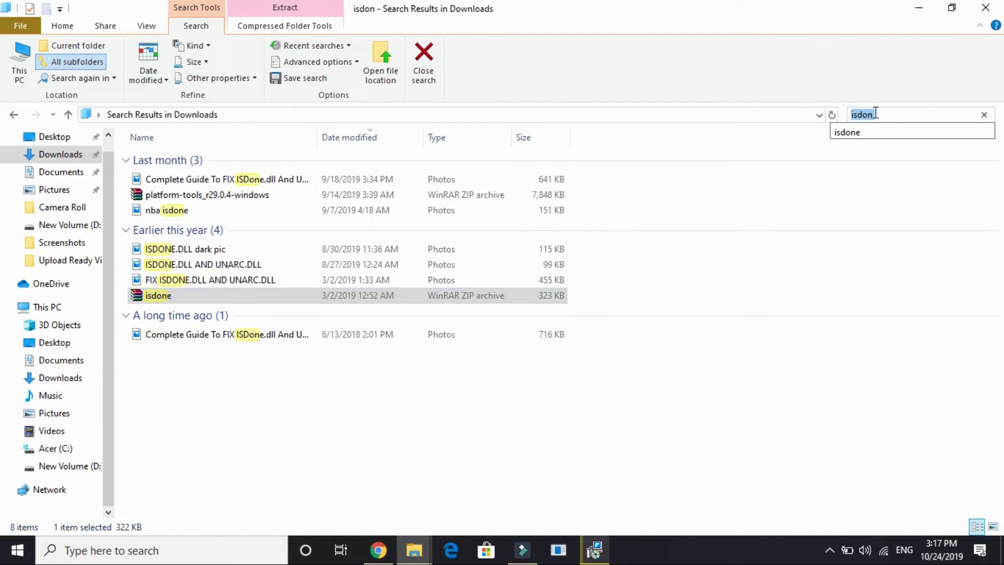
text(unarc)
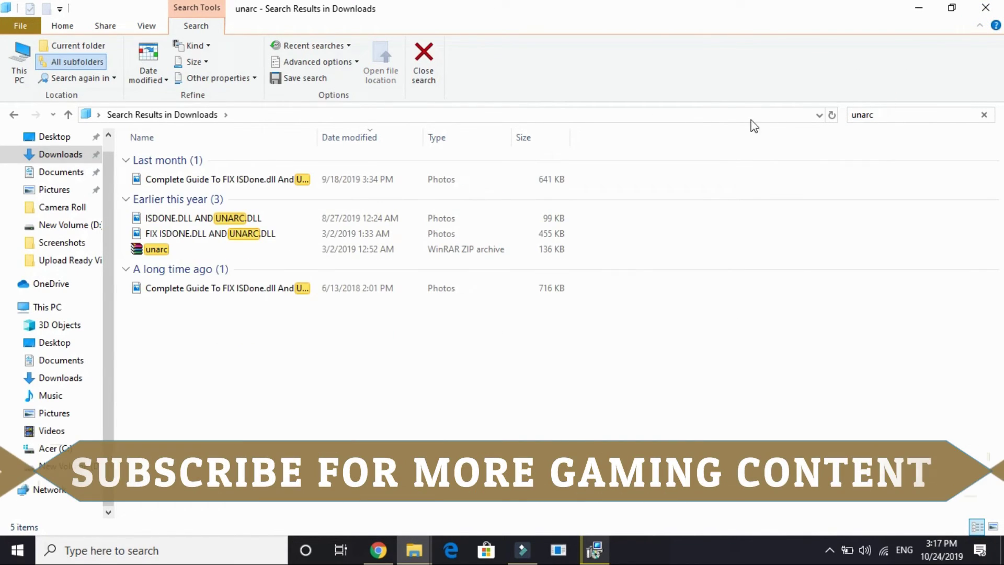
double_click(259, 249)
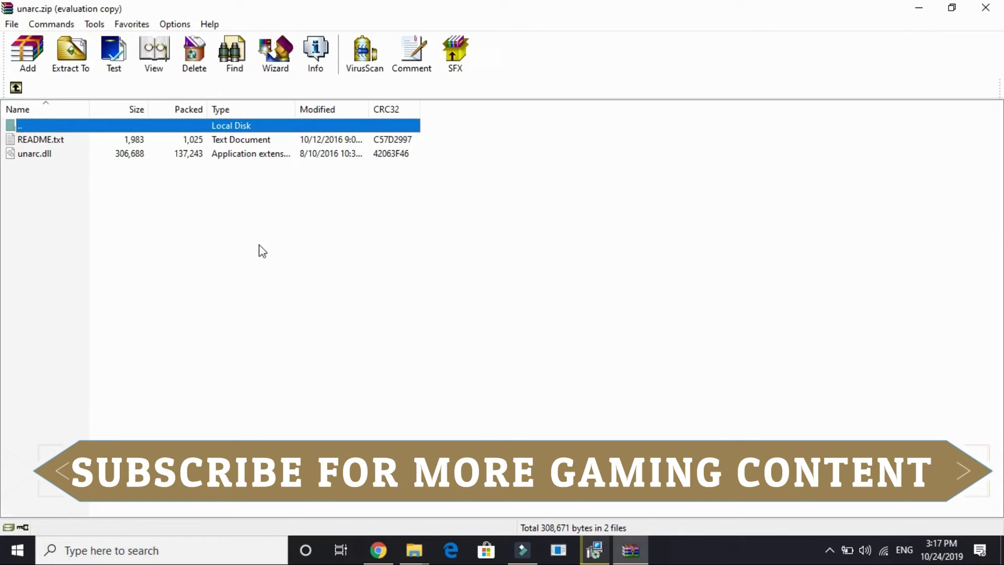
Extract unarc.dll into C:\Windows\SysWOW64, replacing the existing copy, then close WinRAR
click(24, 155)
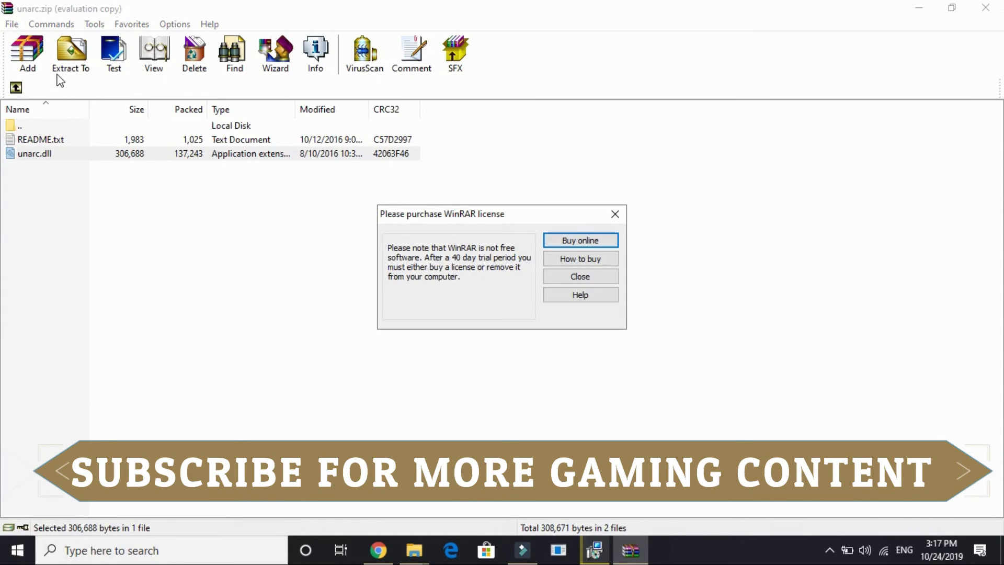
click(615, 215)
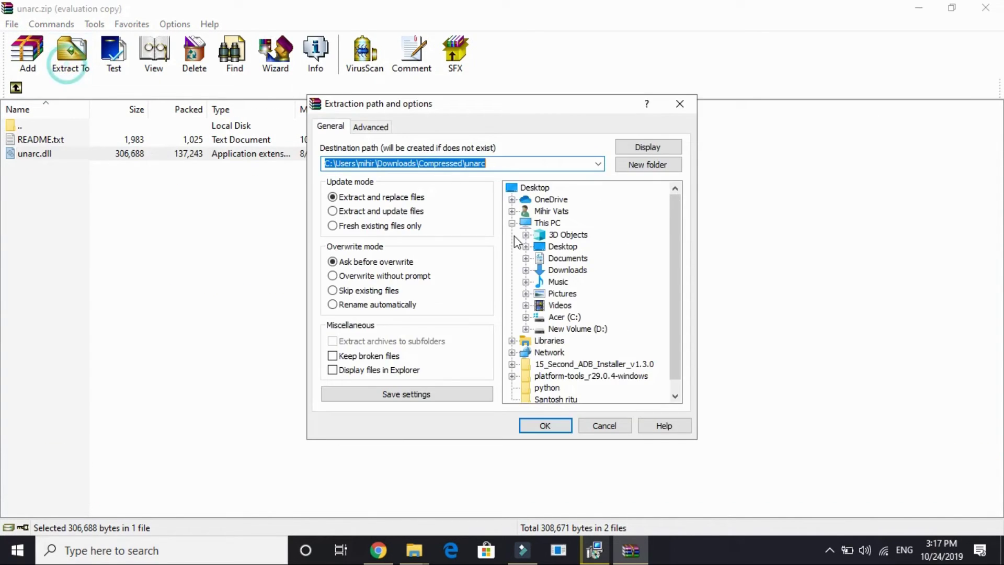
click(566, 318)
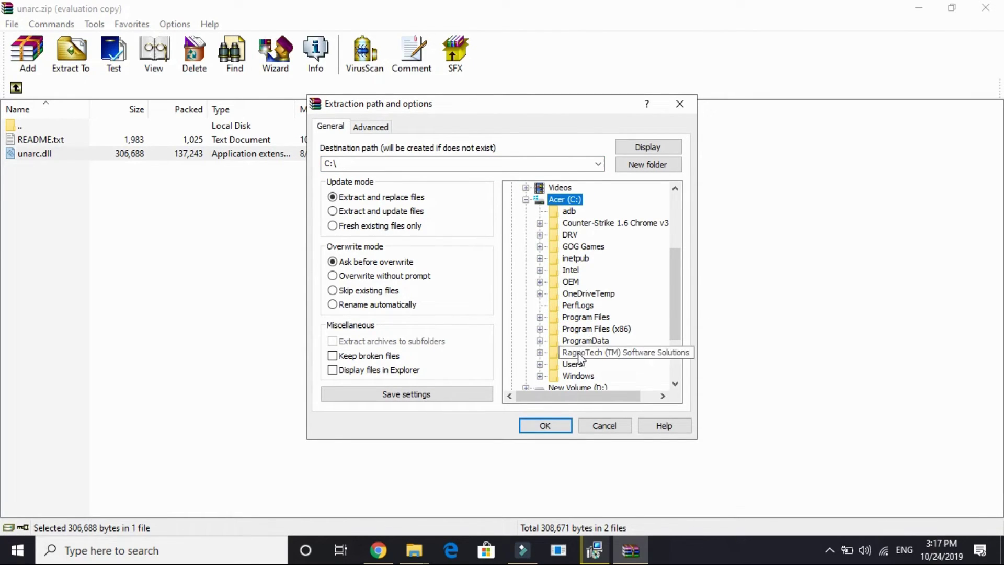
click(578, 376)
scroll(594, 361, down, 5)
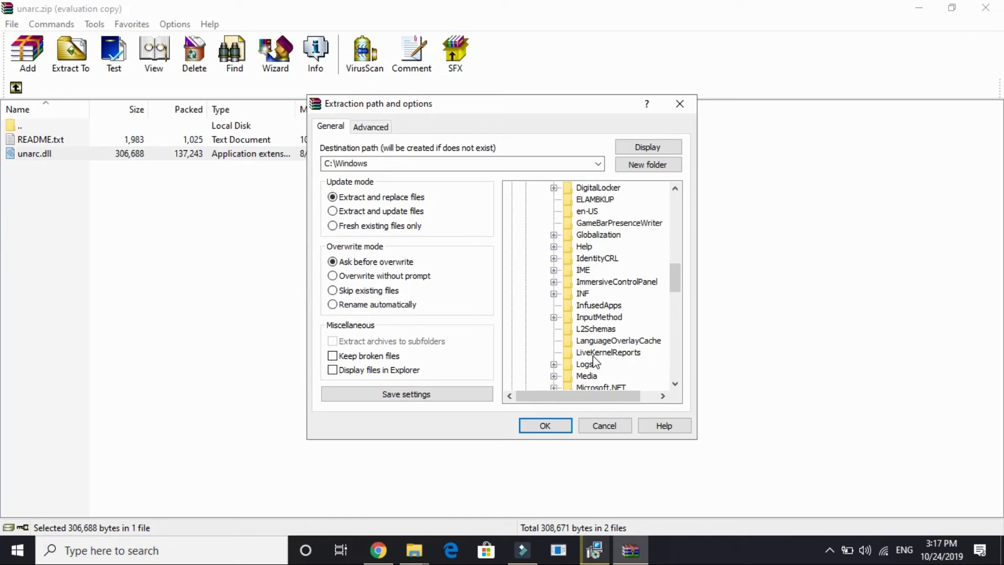
scroll(594, 360, down, 10)
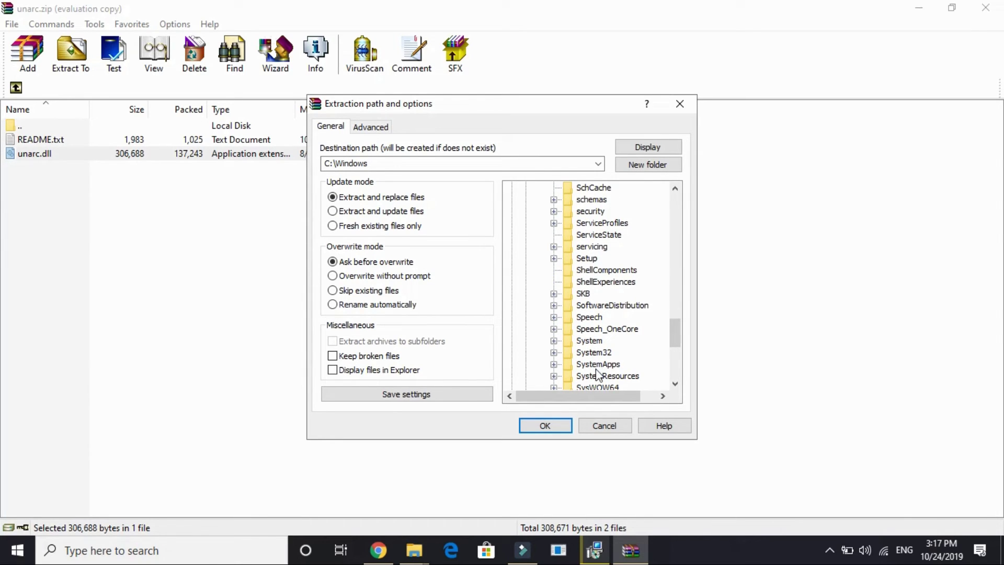
click(545, 425)
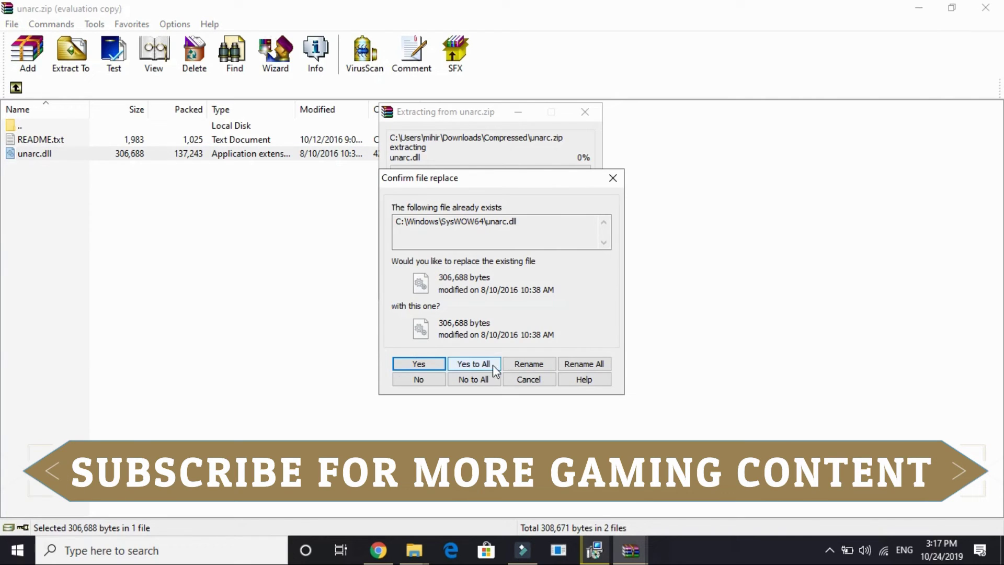
click(486, 366)
click(985, 7)
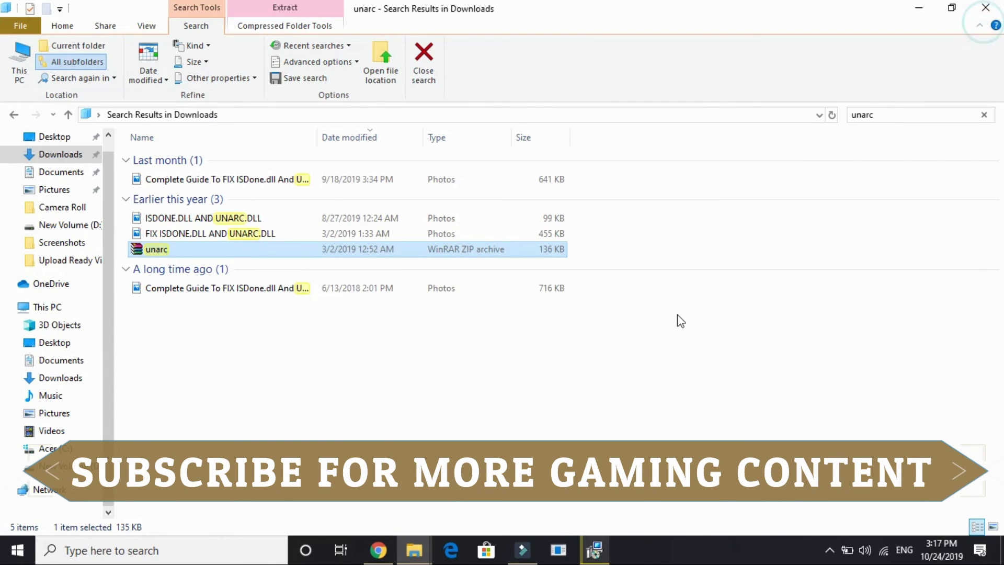
Minimize the File Explorer search results window to show the desktop
click(922, 7)
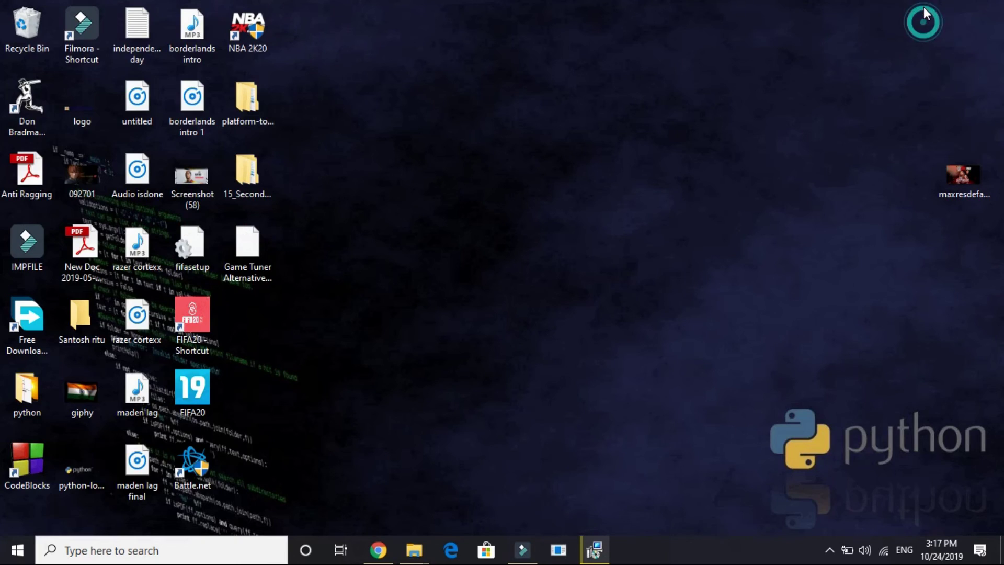